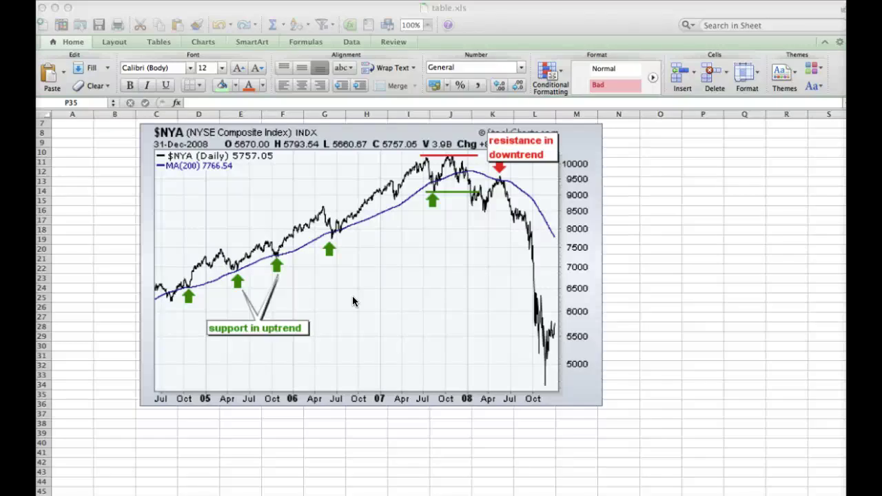
Switch to Yahoo Finance in the browser, search for "dis" and open the quote page of The Walt Disney Company (DIS).
click(89, 494)
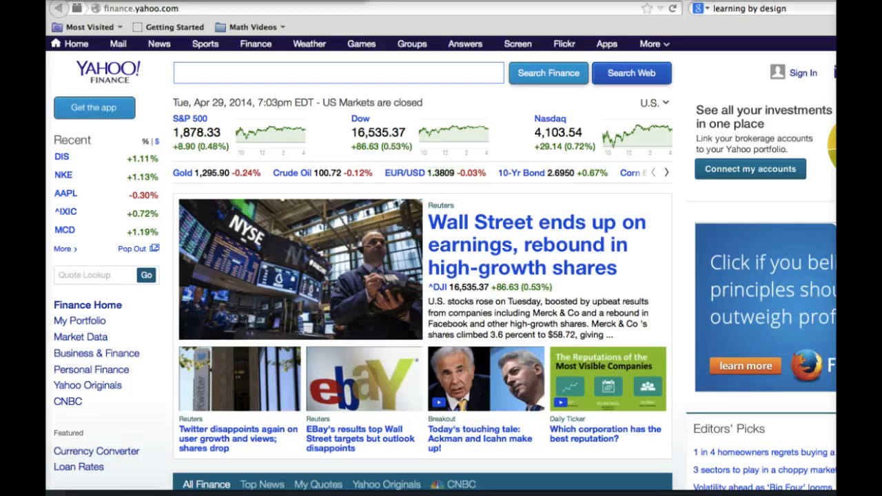
click(201, 73)
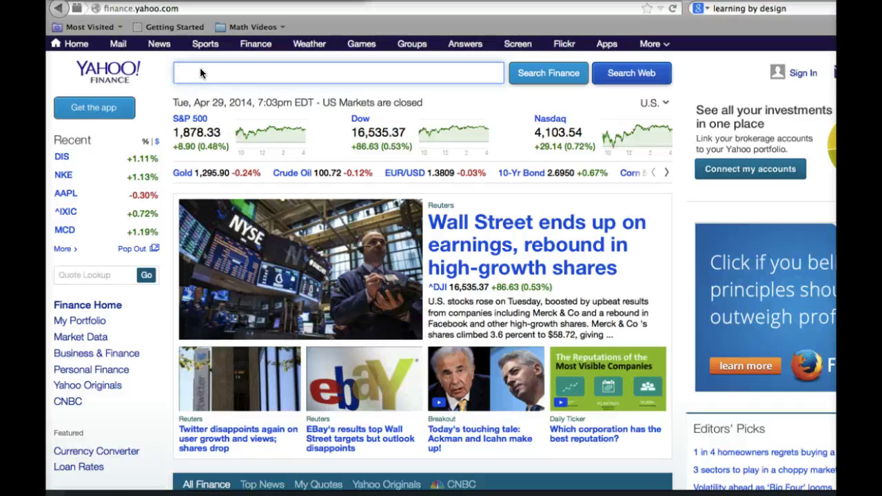
text(dis)
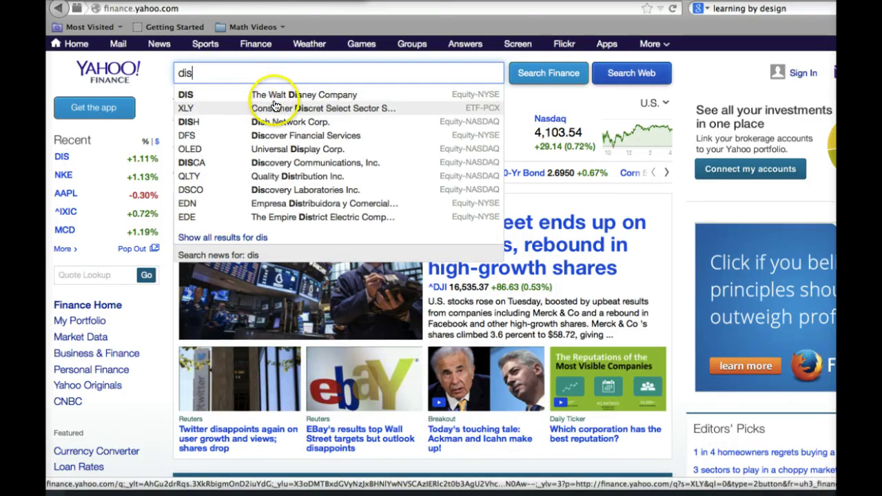
click(193, 98)
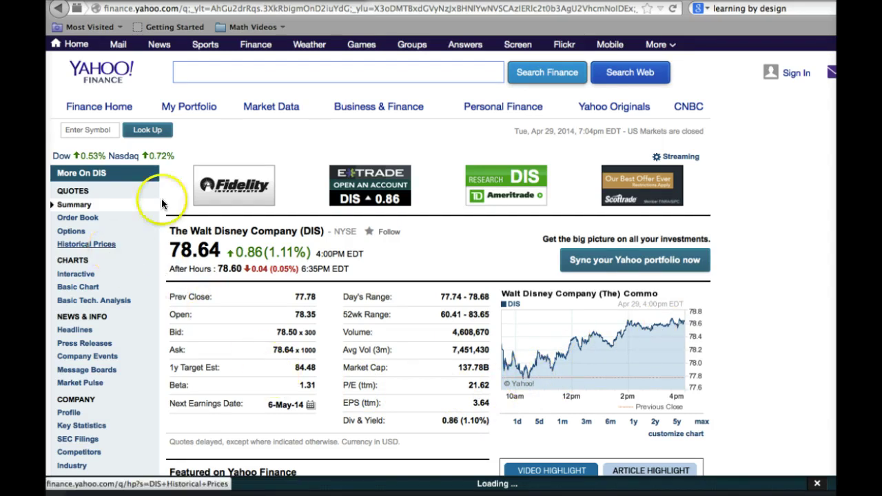
Open the Historical Prices for DIS and locate the Download to Spreadsheet link below the price table.
mouse_move(271, 107)
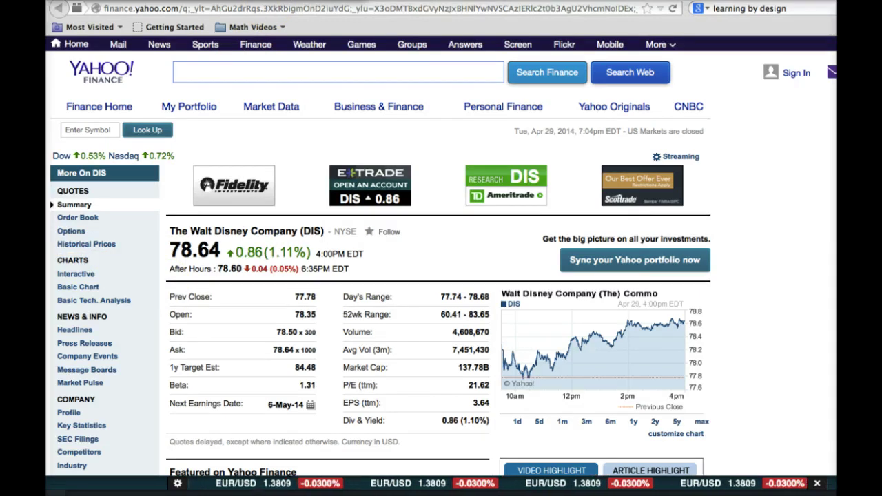
click(105, 245)
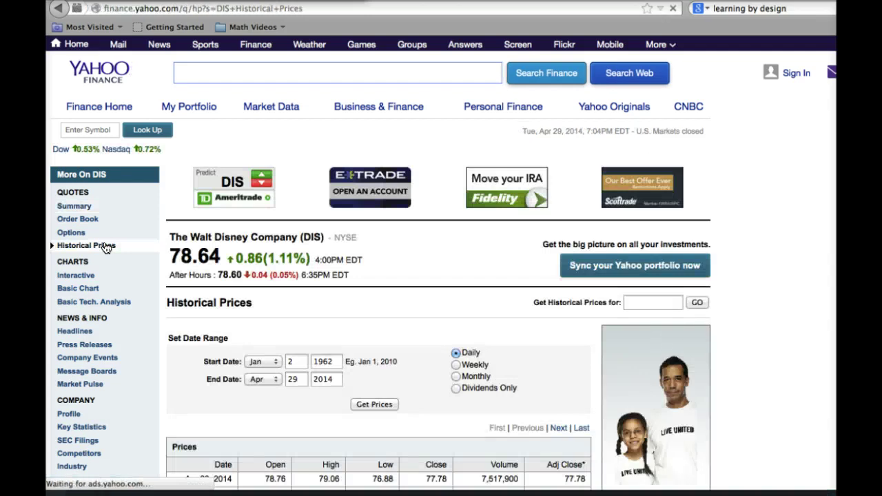
click(306, 296)
scroll(387, 324, down, 3)
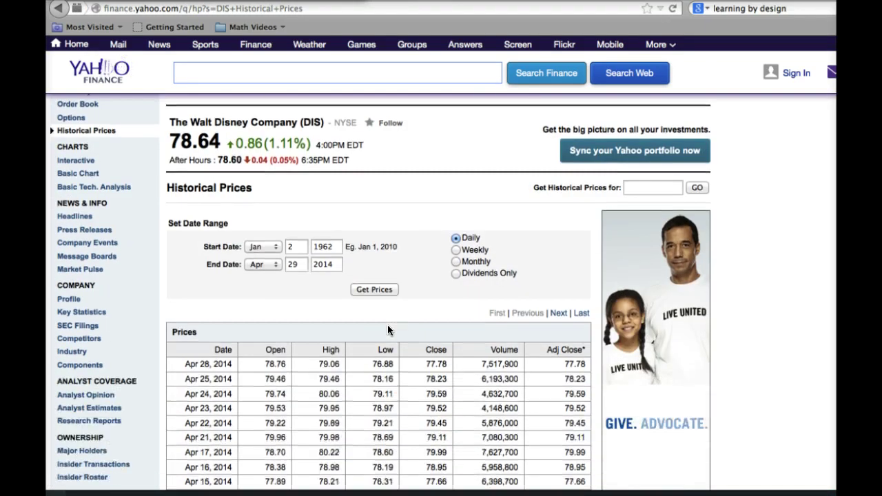
scroll(387, 325, down, 4)
scroll(387, 324, down, 2)
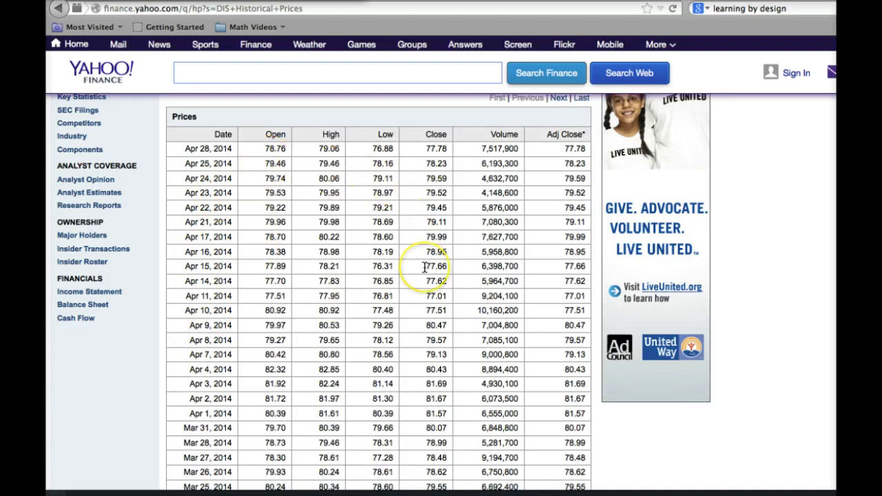
scroll(425, 267, down, 10)
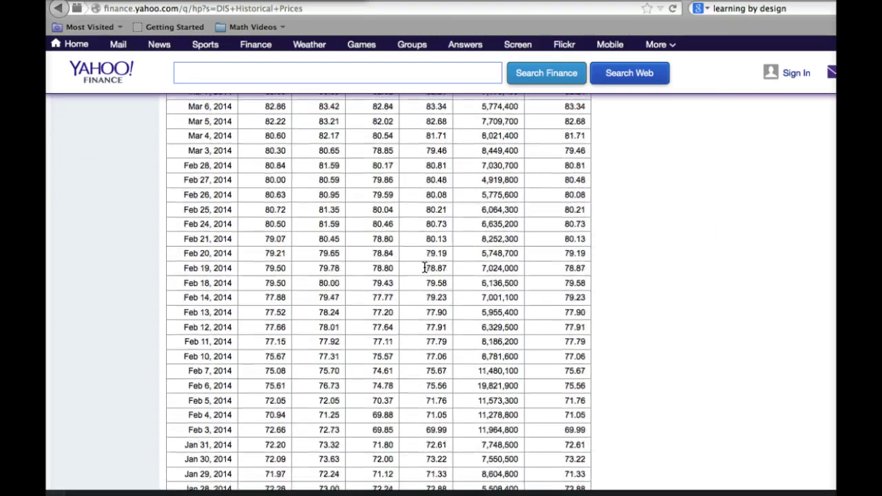
scroll(425, 268, down, 7)
scroll(425, 268, up, 4)
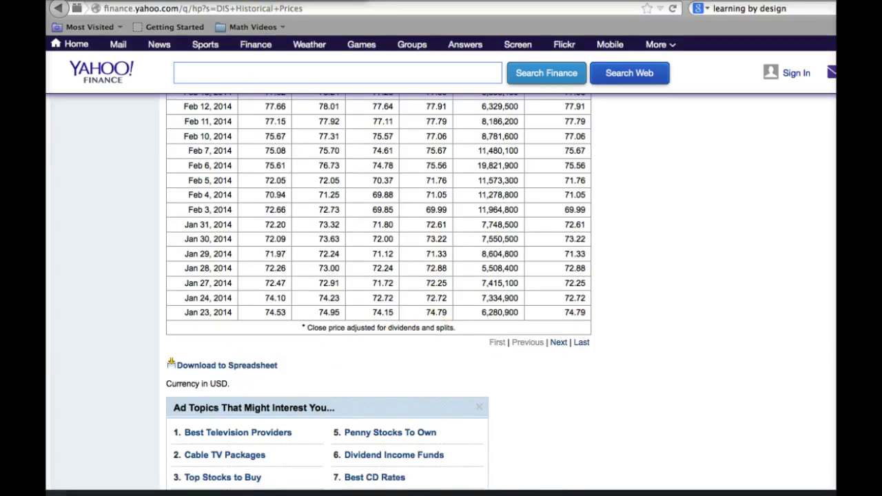
drag(153, 346, 292, 375)
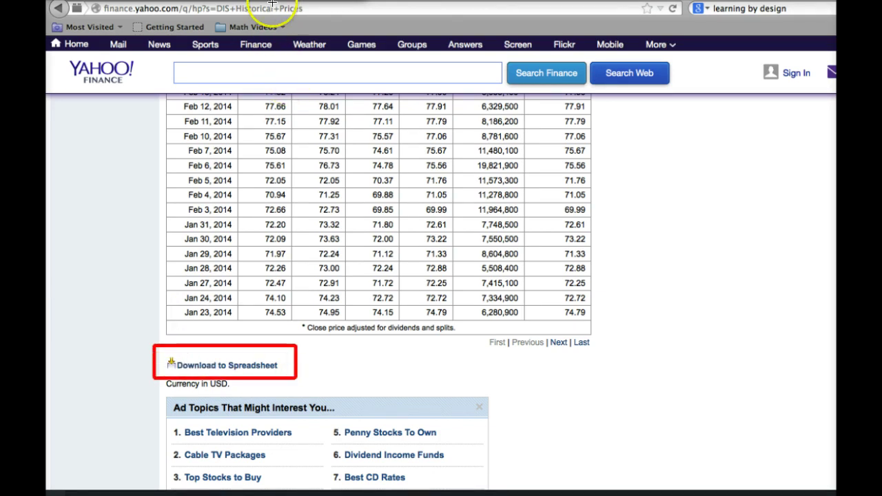
key(Escape)
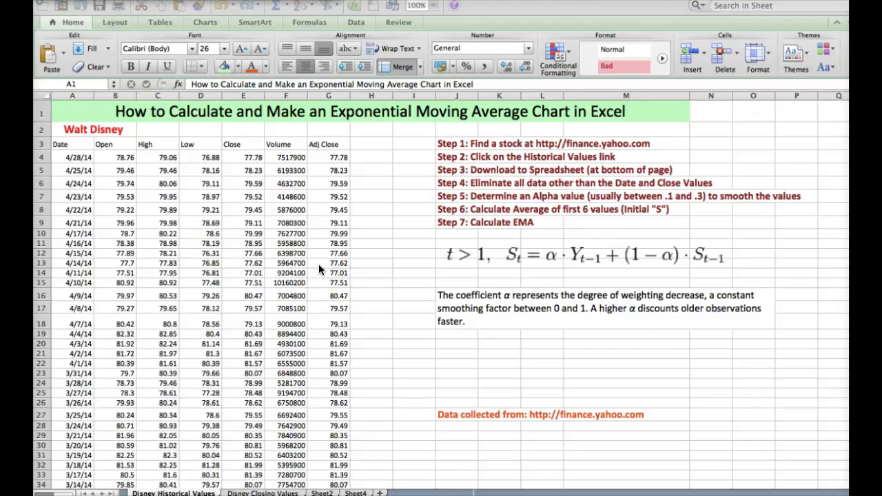
Delete the Open, High and Low columns (B to D) from the Walt Disney price data.
click(452, 185)
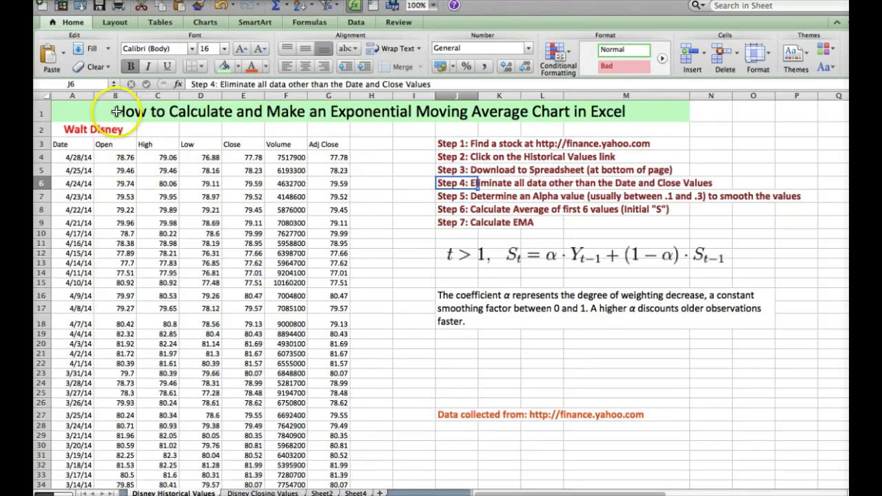
drag(114, 95, 176, 102)
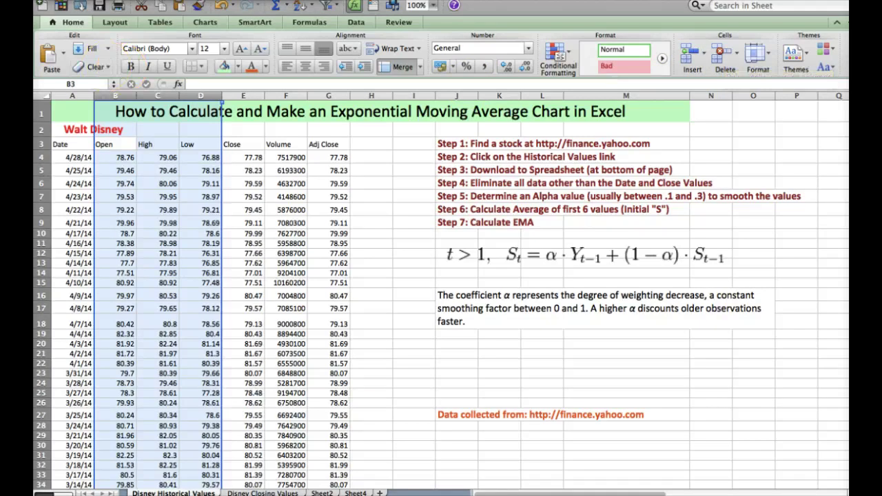
click(153, 222)
click(164, 200)
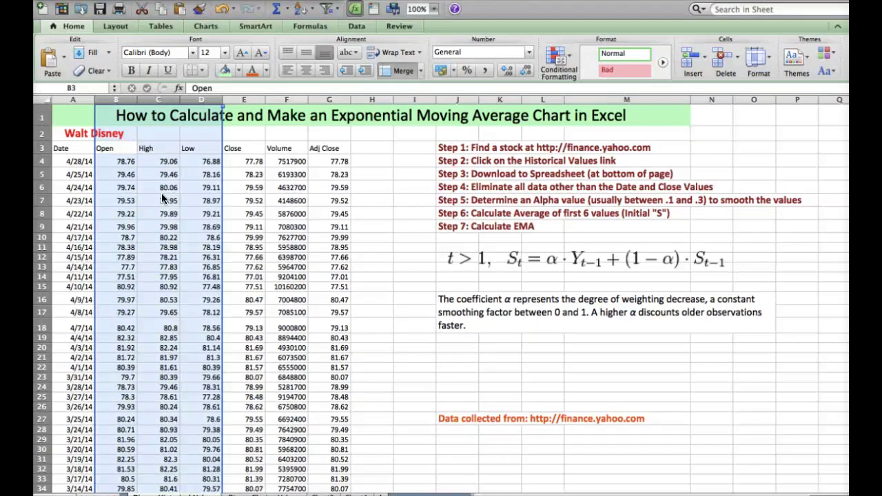
right_click(161, 193)
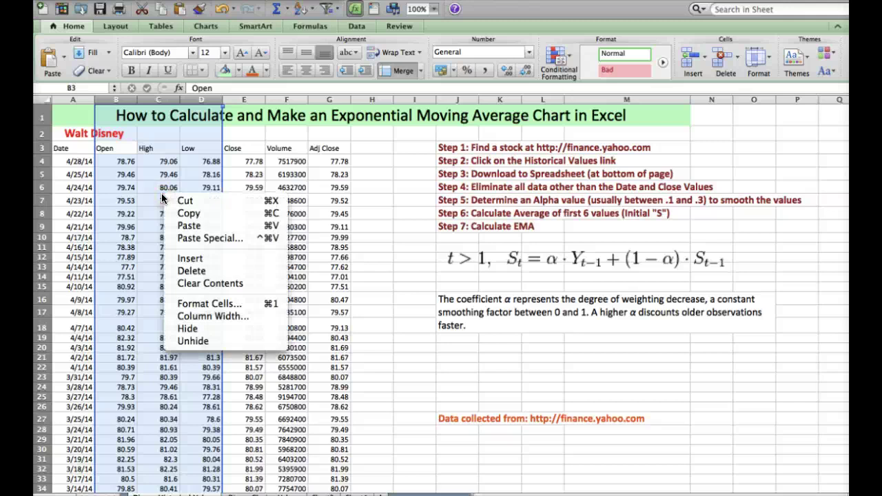
click(192, 272)
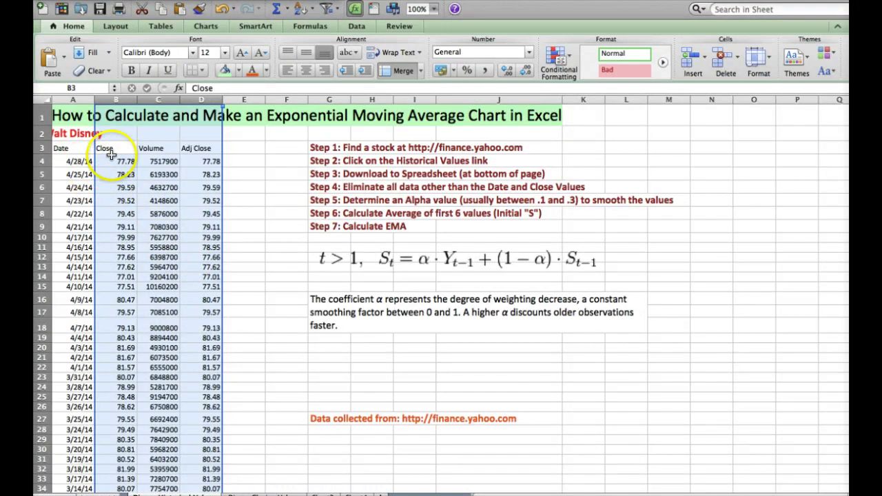
Delete the Volume and Adj Close columns (C to D) so that only the dates and closing prices are kept.
click(156, 150)
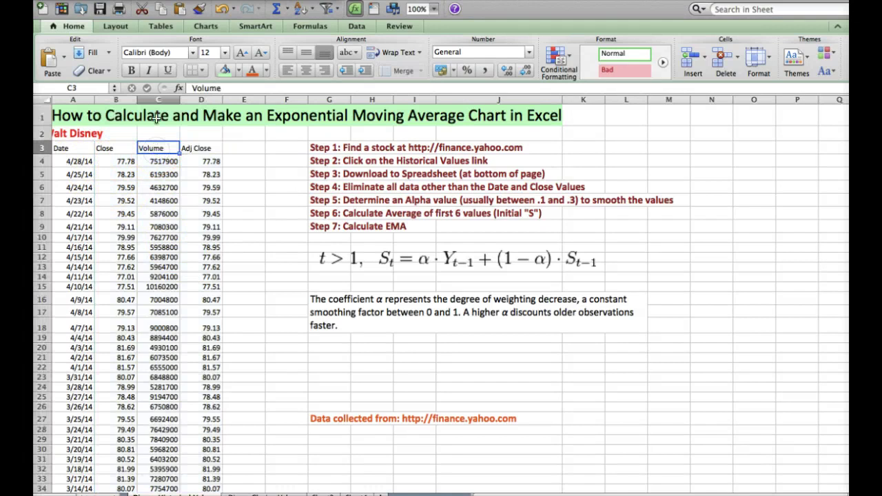
drag(156, 101, 189, 104)
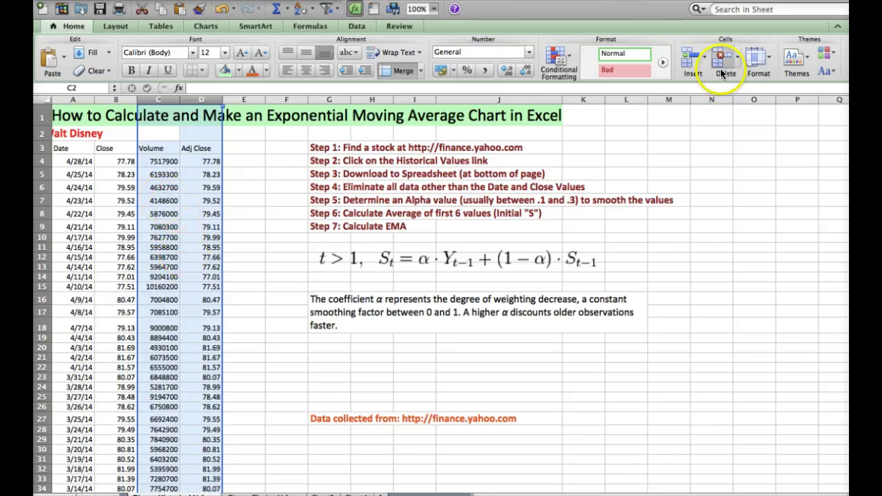
right_click(178, 227)
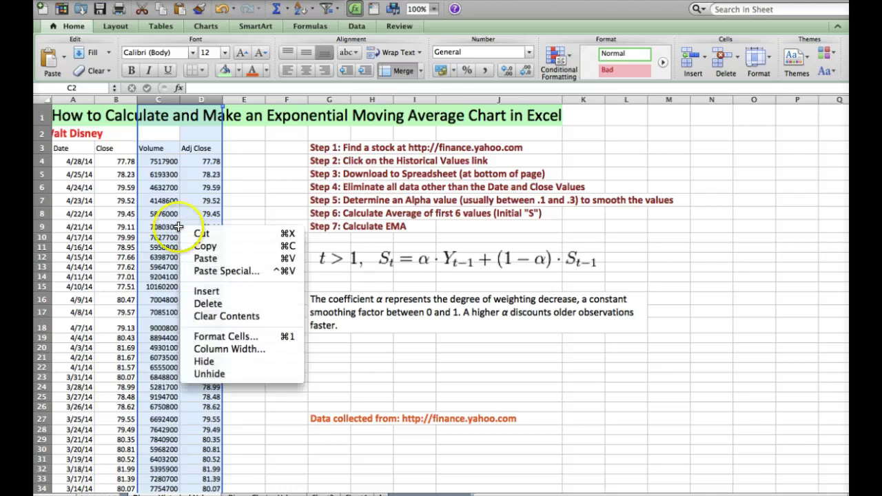
click(204, 305)
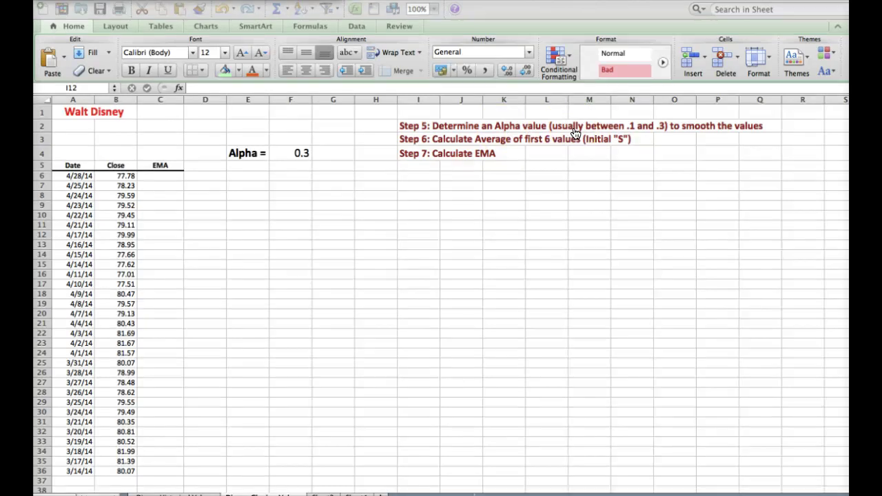
click(299, 153)
click(299, 153)
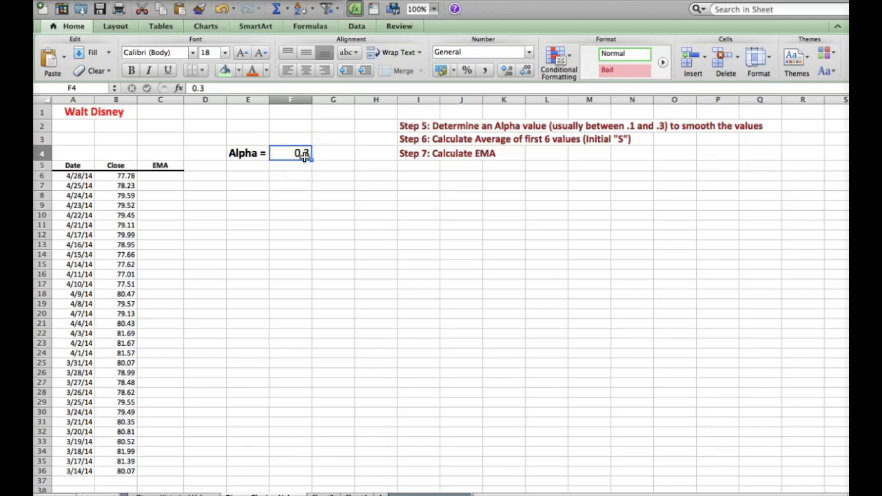
click(250, 153)
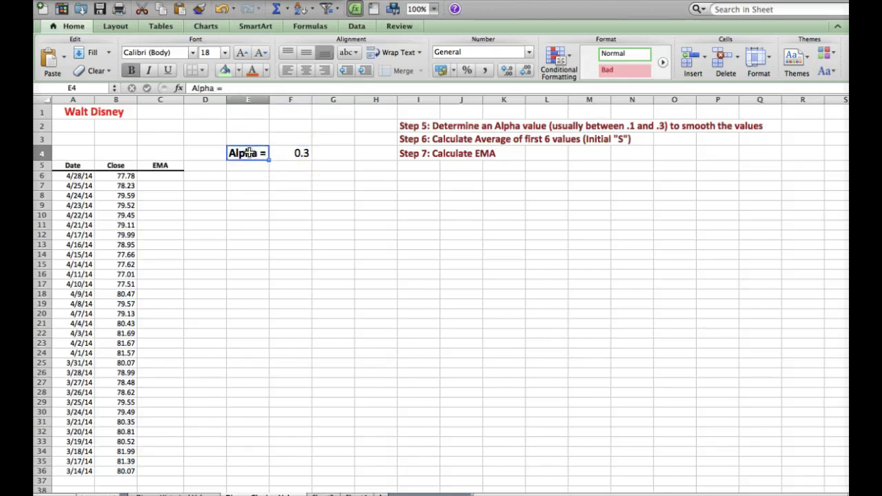
click(287, 152)
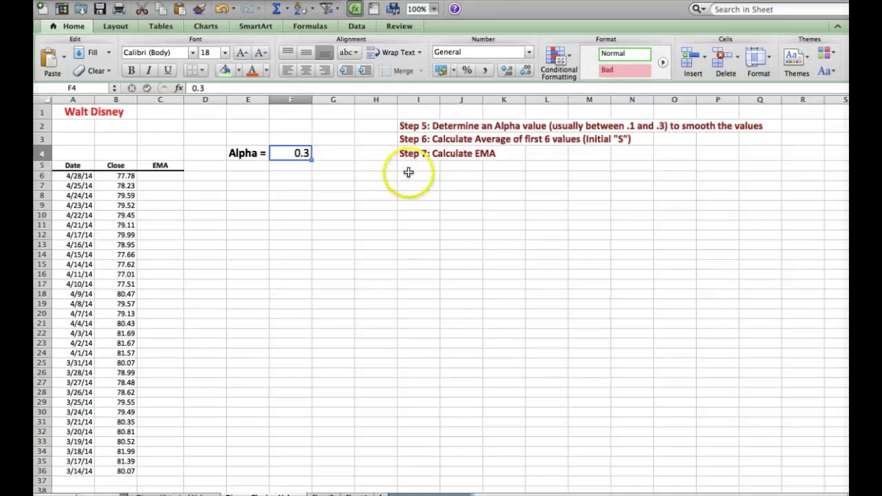
click(390, 140)
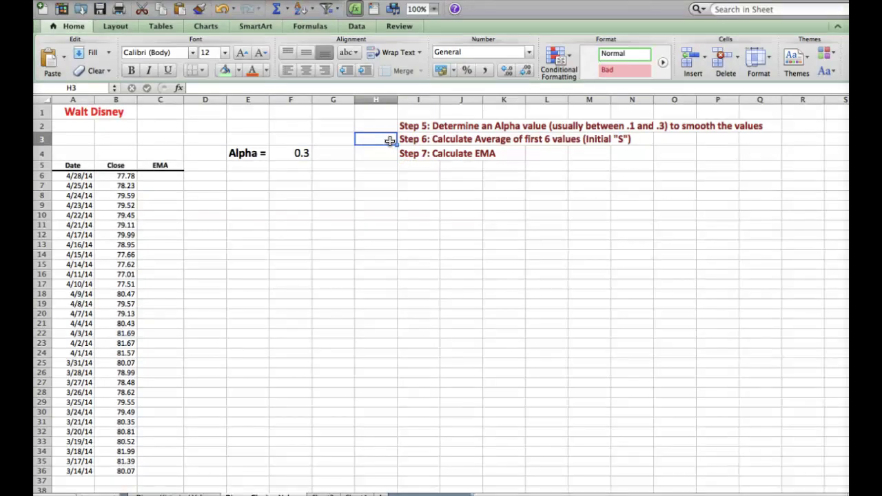
click(611, 140)
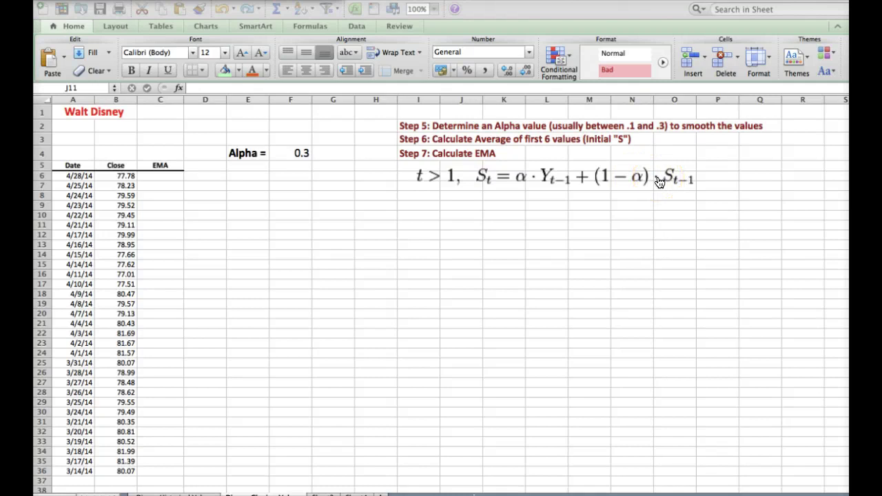
Calculate the initial EMA value in C6 as the average of the first six closing prices with =AVERAGE(B6:B11).
click(163, 177)
click(163, 176)
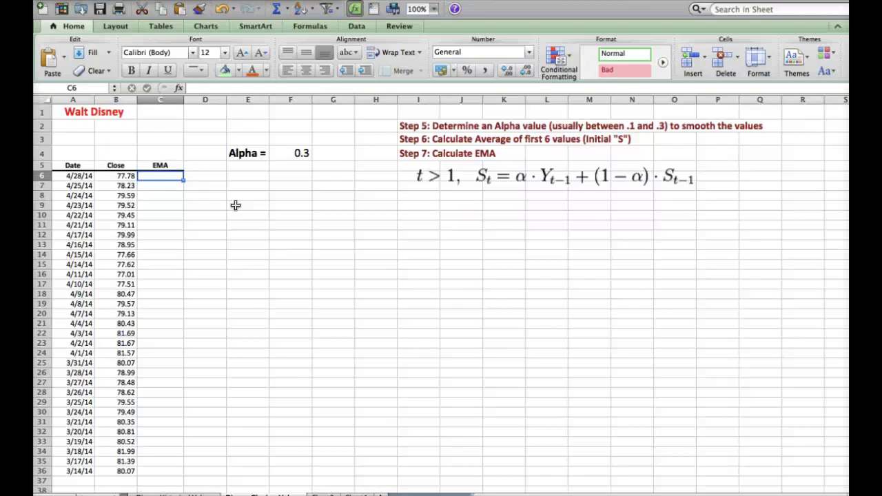
text(=)
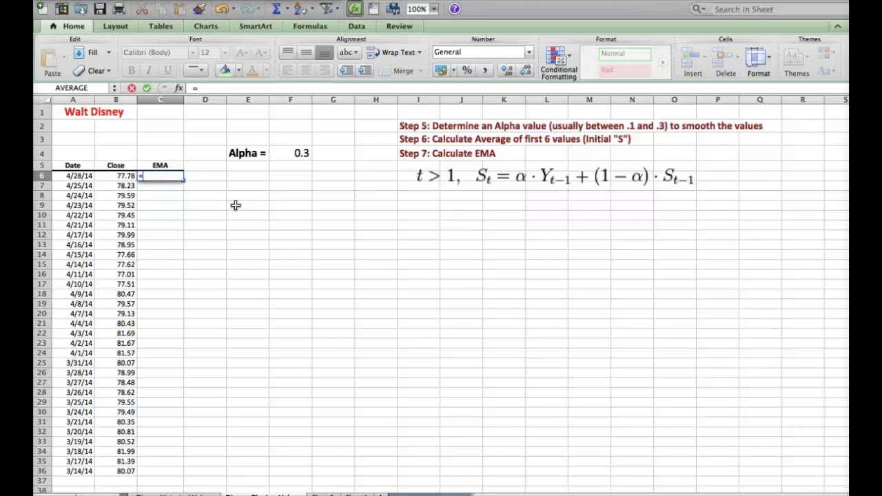
text(average)
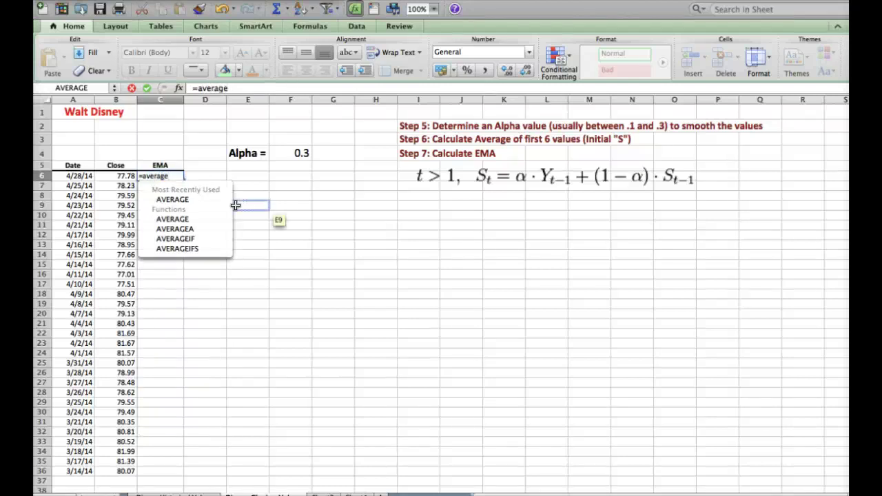
text(()
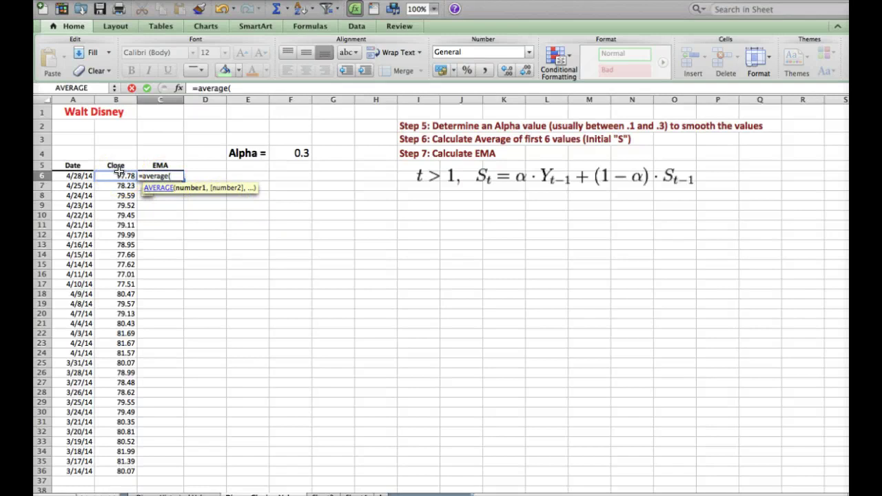
click(121, 176)
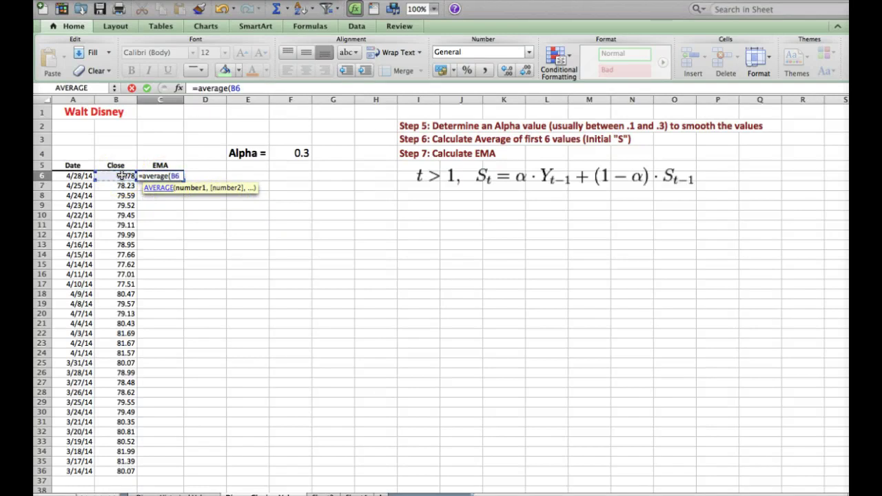
key(shift+Down)
key(shift+Down)
key(shift+Down)
key(shift+Down)
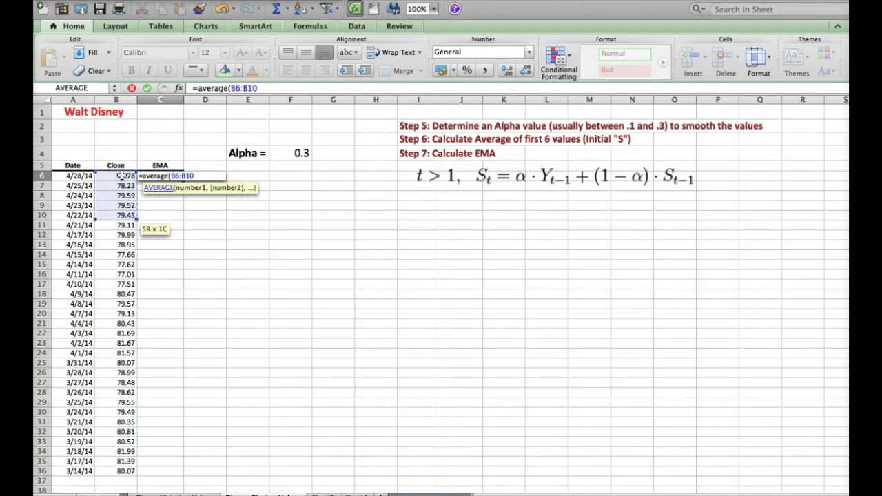
key(shift+Down)
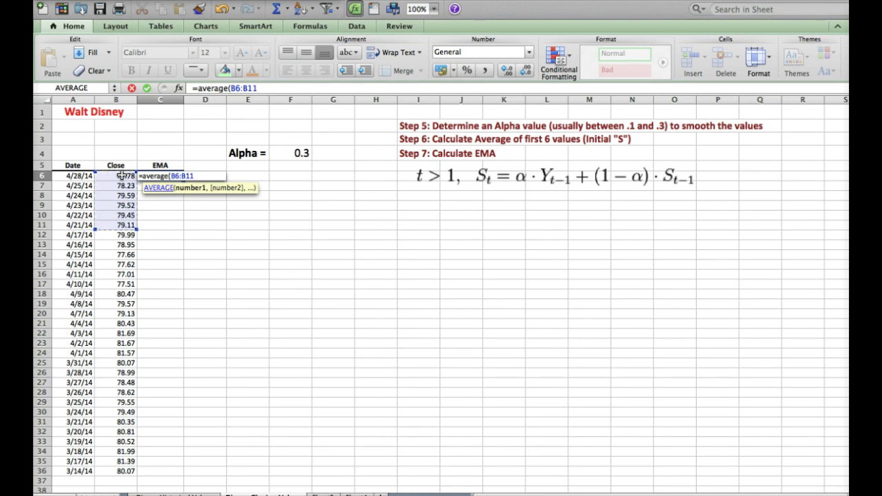
text())
key(Return)
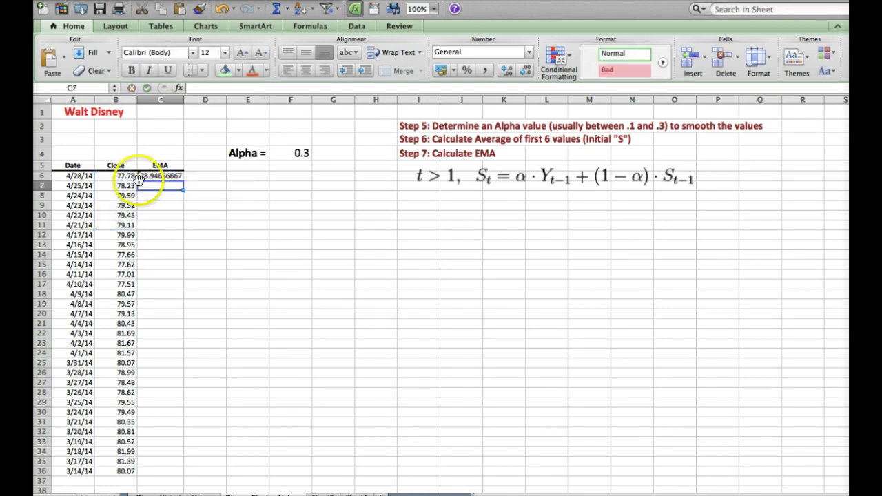
click(159, 176)
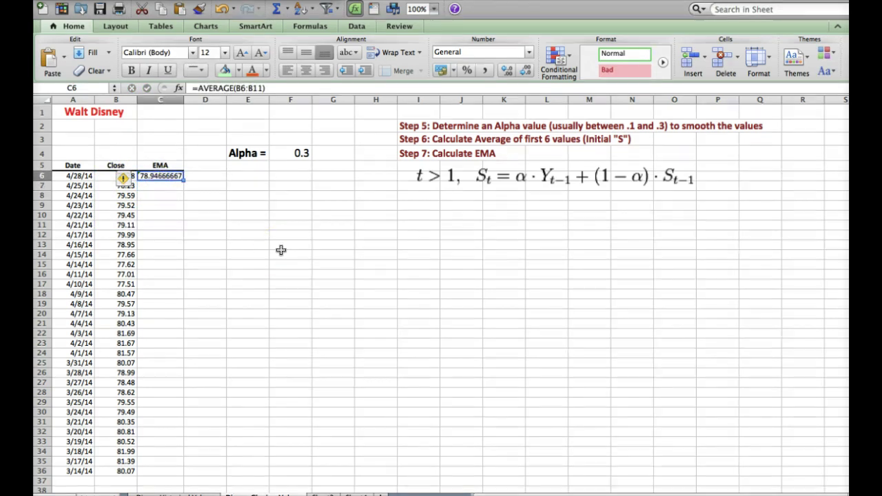
Reduce the initial EMA value in C6 to two decimal places.
click(525, 73)
click(525, 73)
click(525, 72)
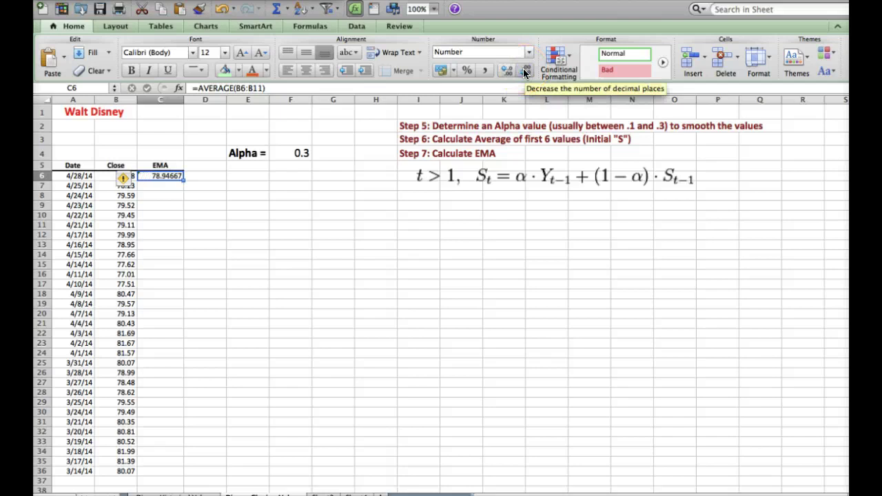
click(525, 73)
click(524, 72)
click(524, 72)
Enter the EMA formula =F4*B6+(1-F4)*C6 in C7, using the alpha, the previous close and the previous EMA.
click(175, 188)
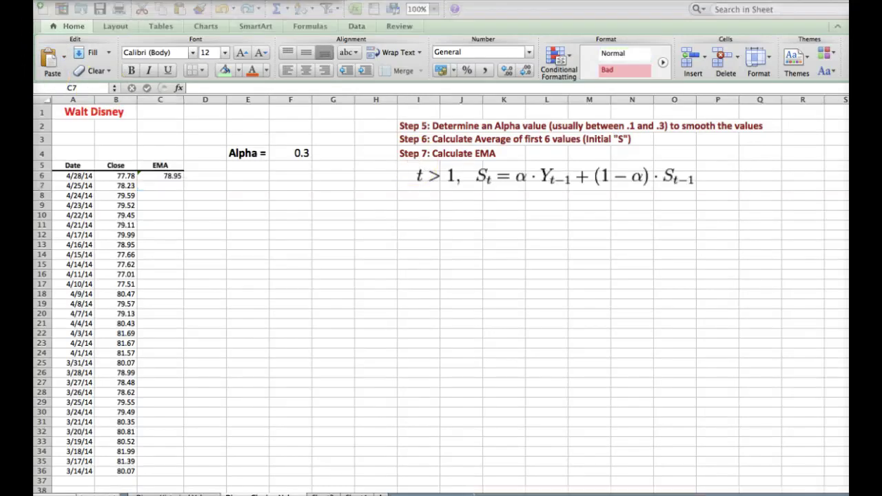
click(172, 182)
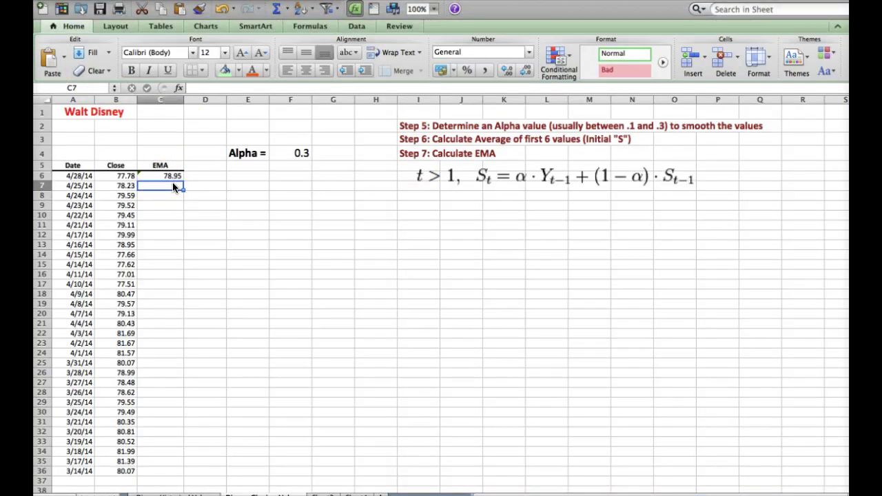
text(=)
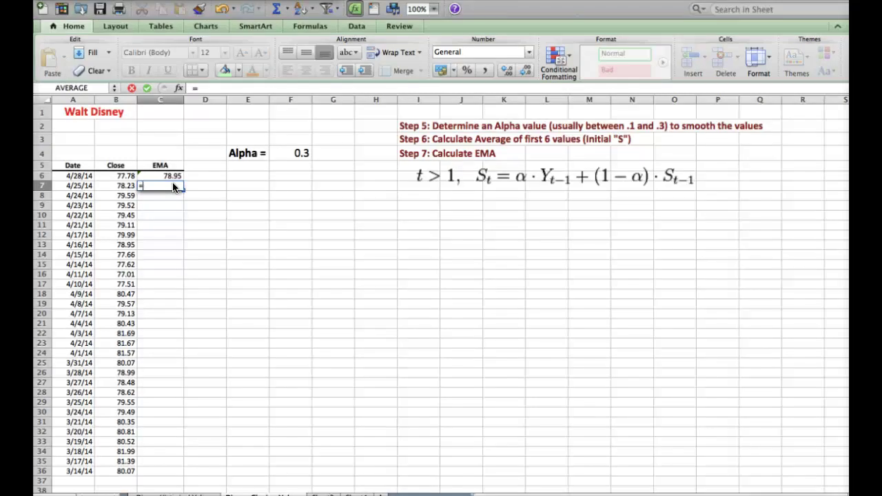
click(287, 149)
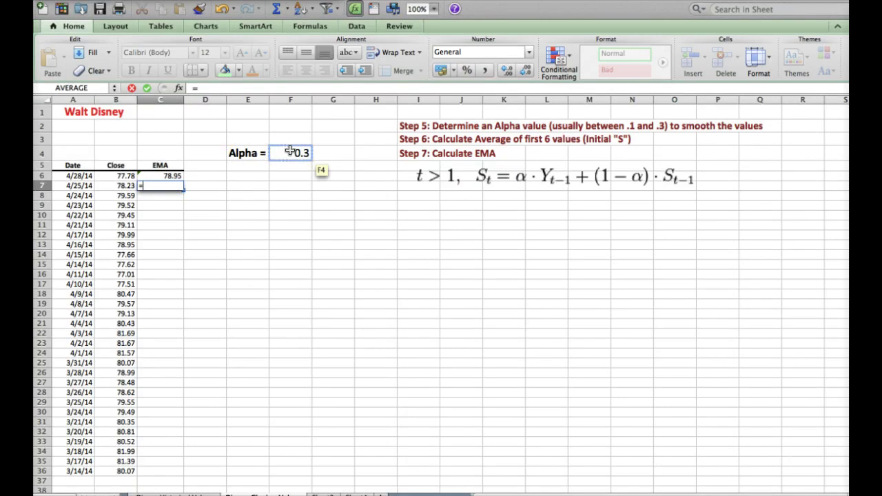
click(289, 151)
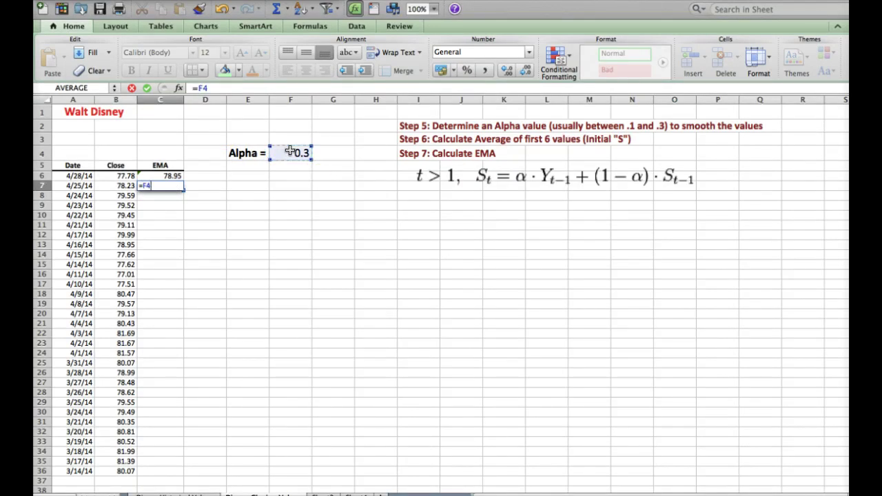
text(*)
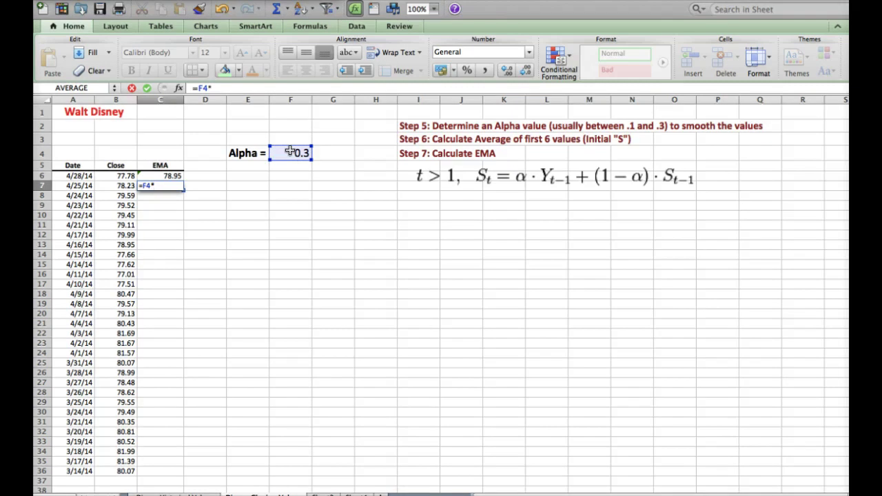
click(128, 176)
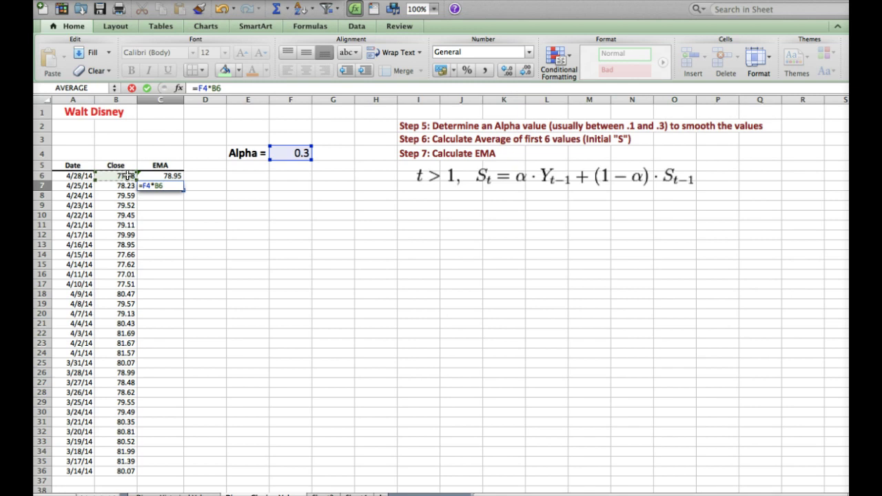
text(+(1-)
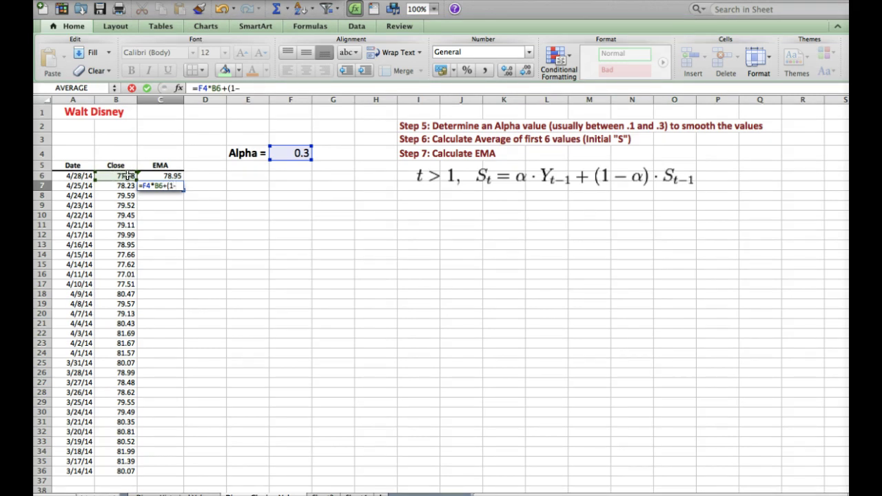
click(293, 152)
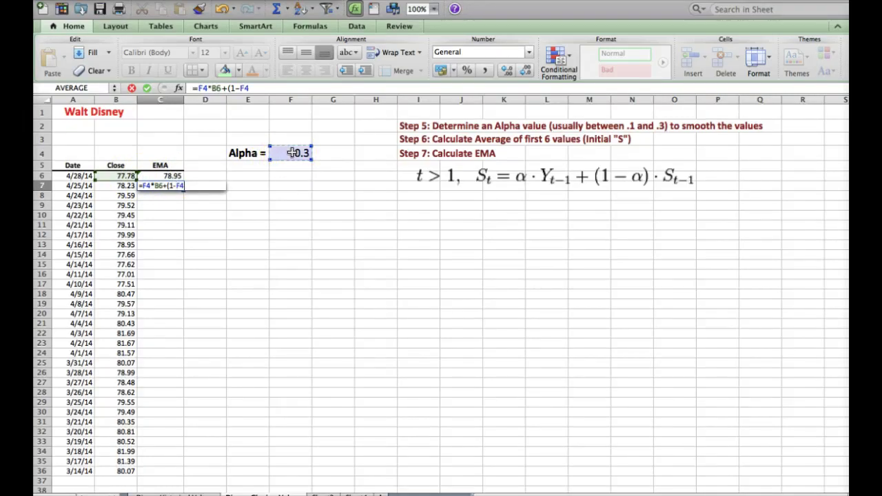
text()*)
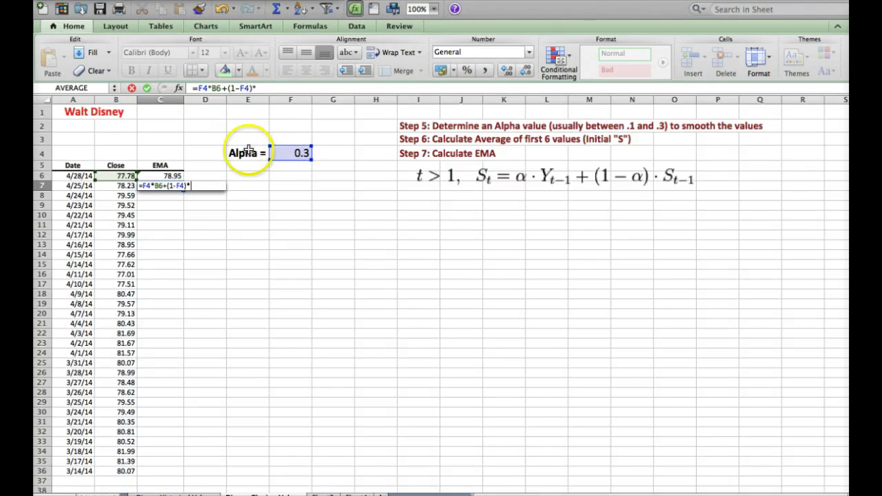
click(170, 176)
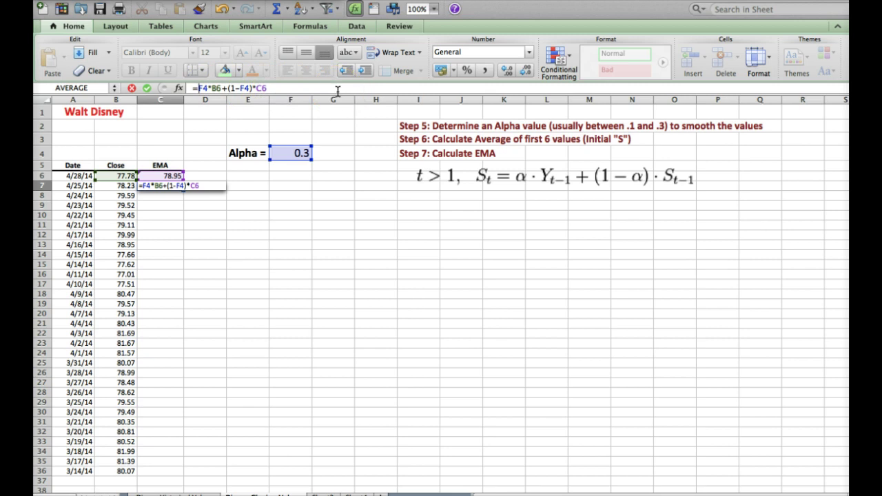
Make both alpha references in the C7 formula absolute, giving =$F$4*B6+(1-$F$4)*C6, and commit it.
text($F)
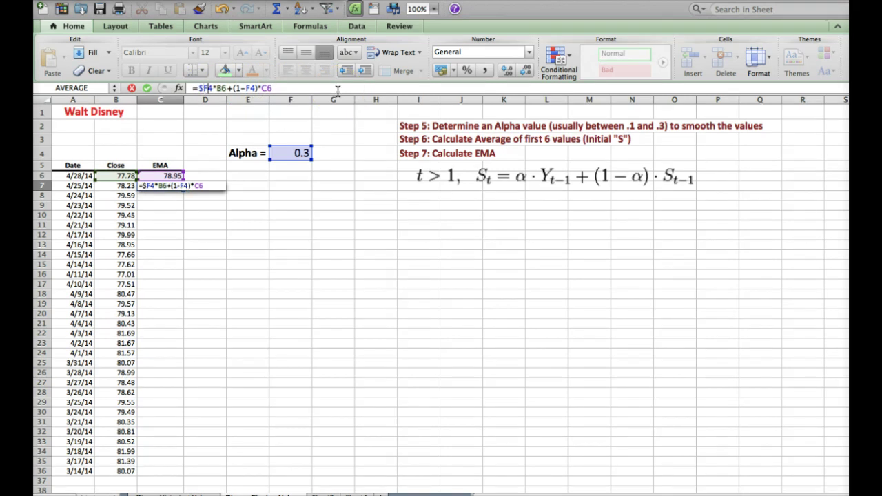
text($)
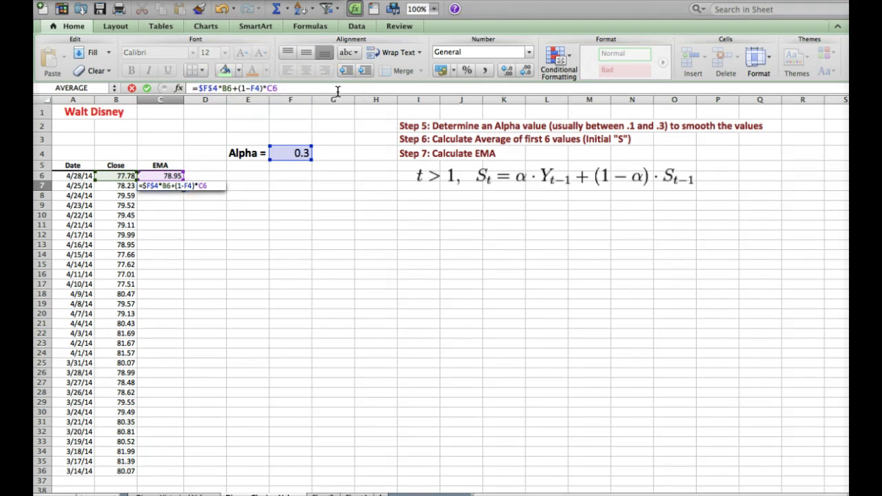
key(Right)
key(Right)
key(Right)
key(Right)
key(Right)
key(Right)
key(Right)
key(Right)
text($)
key(Right)
text($)
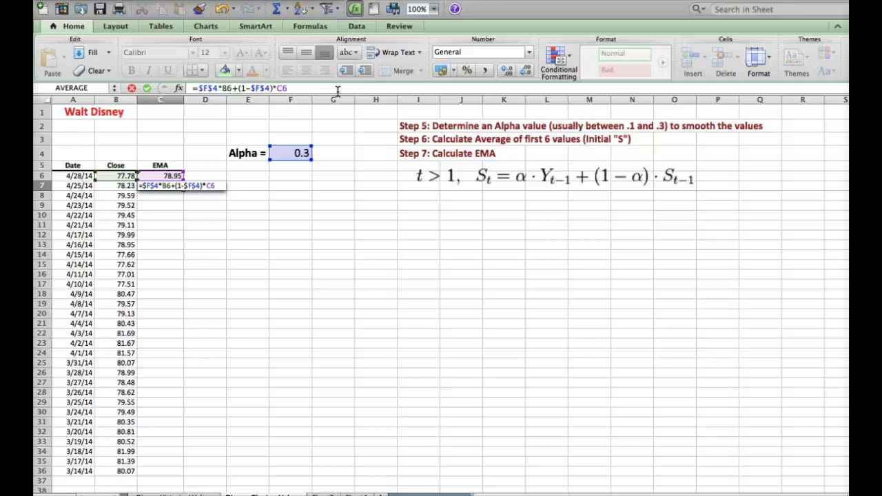
key(Return)
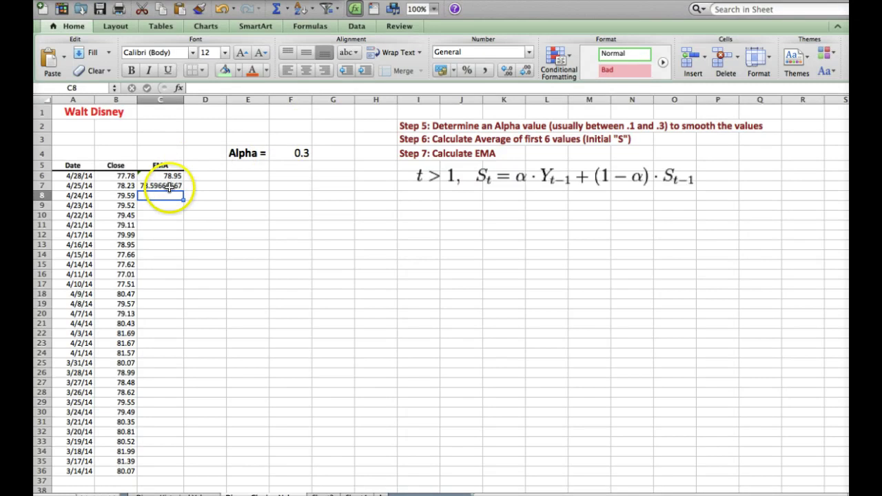
Reduce the EMA result in C7 to two decimal places.
click(169, 186)
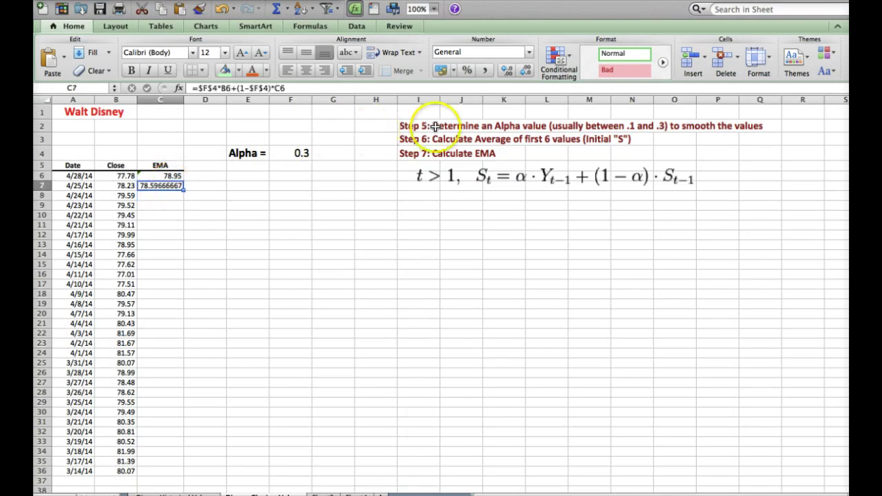
click(526, 71)
click(526, 71)
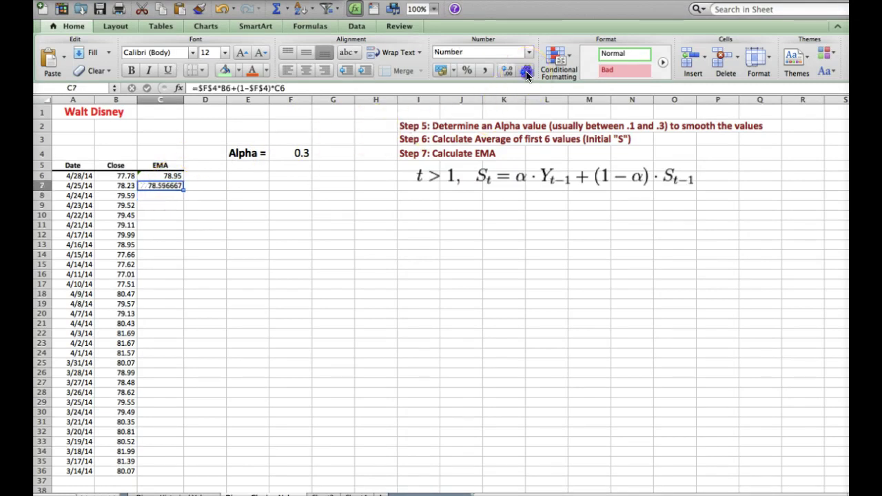
click(526, 71)
click(526, 71)
click(526, 71)
click(525, 71)
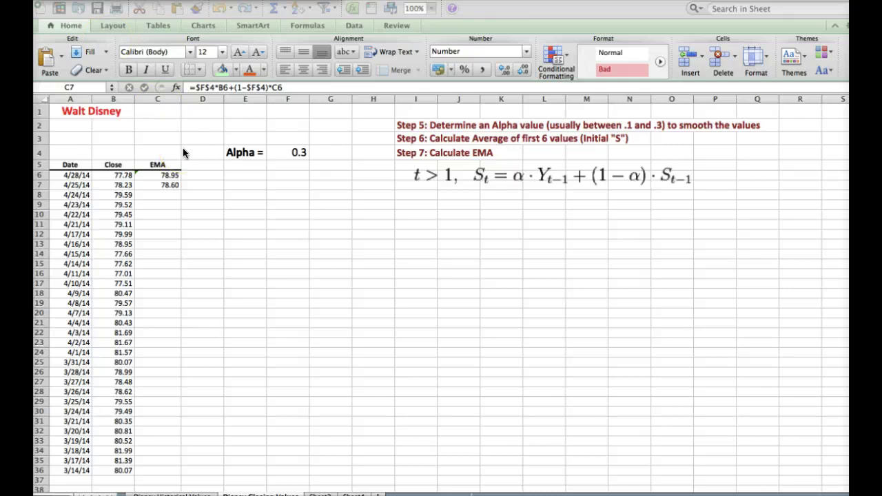
Fill the EMA formula from C7 down the column to C36.
click(164, 185)
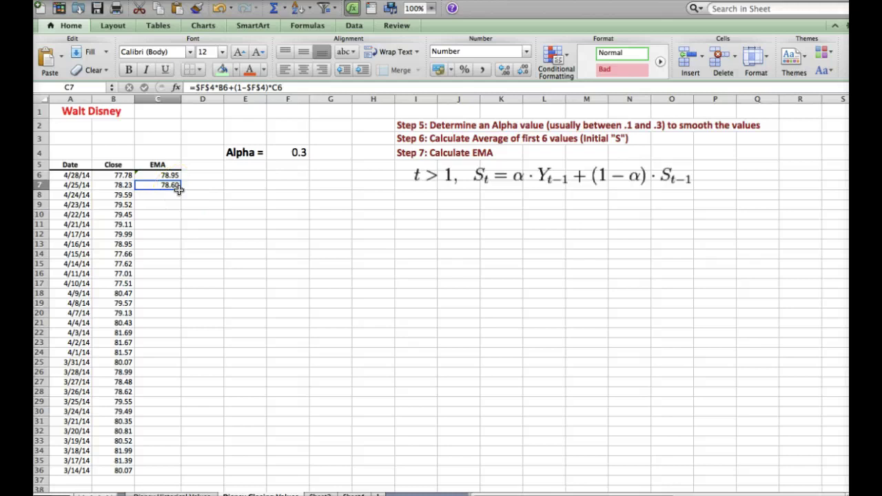
double_click(181, 190)
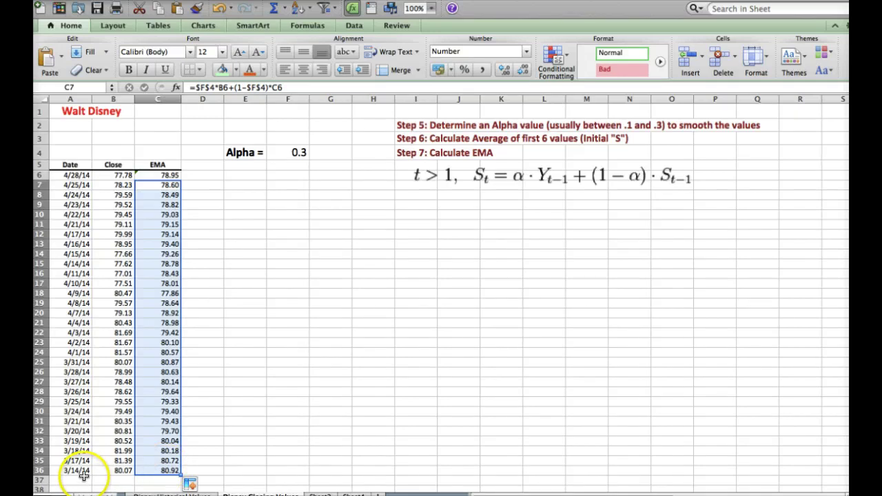
click(205, 470)
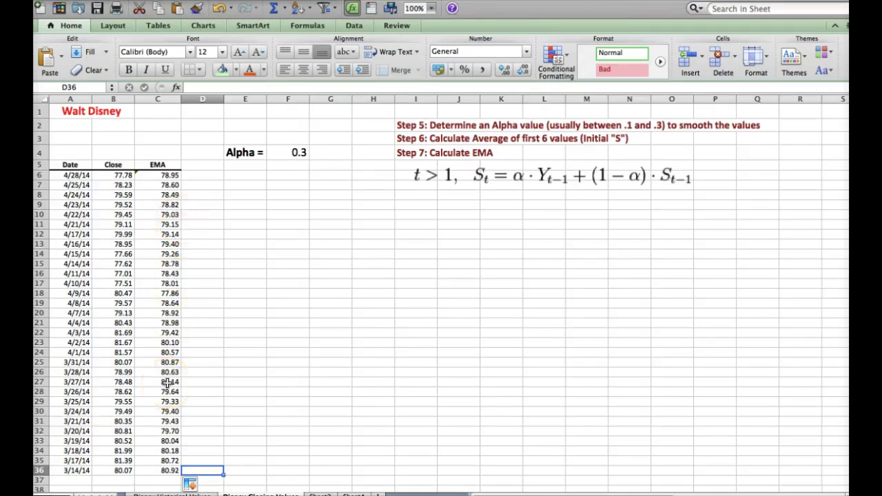
Insert a Marked Line chart of the Date, Close and EMA data in A5:C36.
click(70, 165)
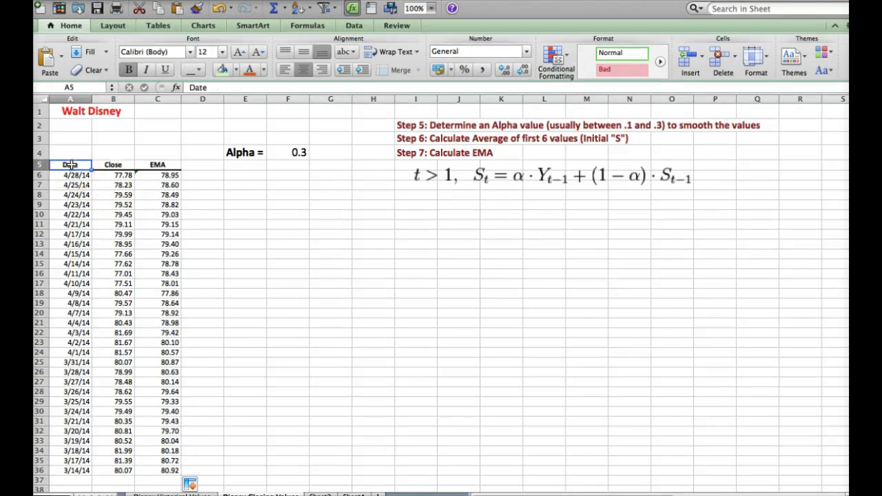
drag(71, 165, 157, 467)
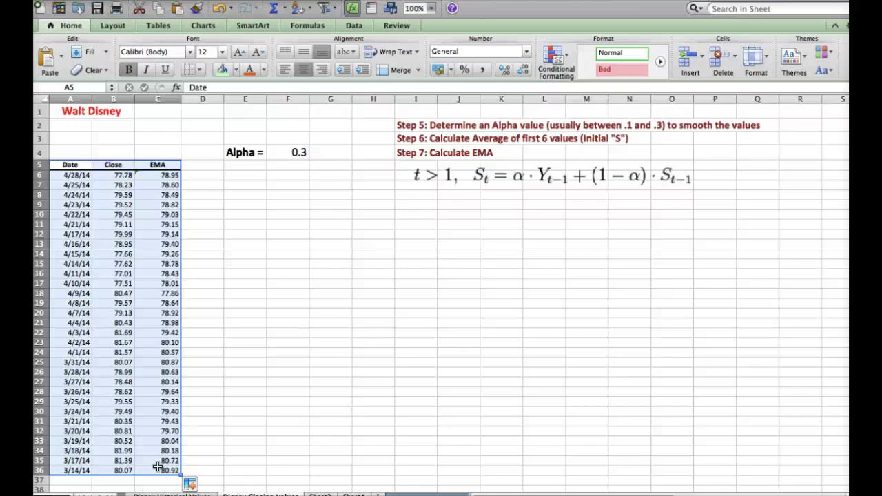
click(203, 26)
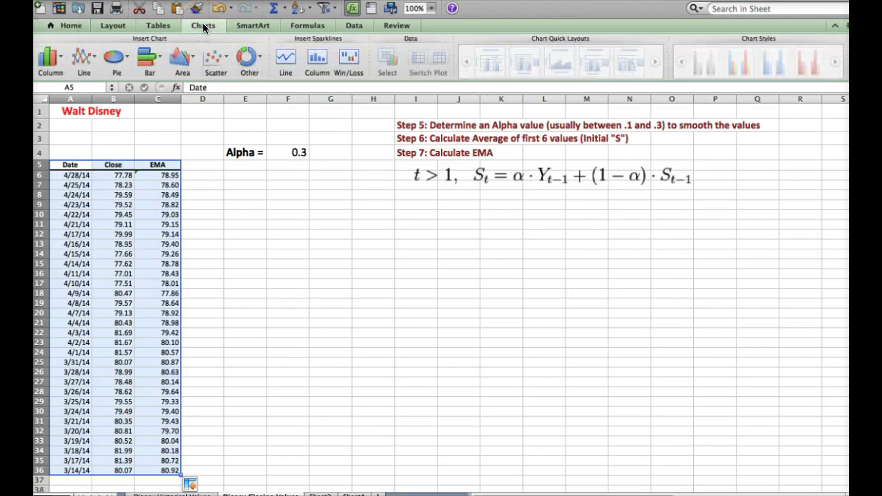
click(94, 56)
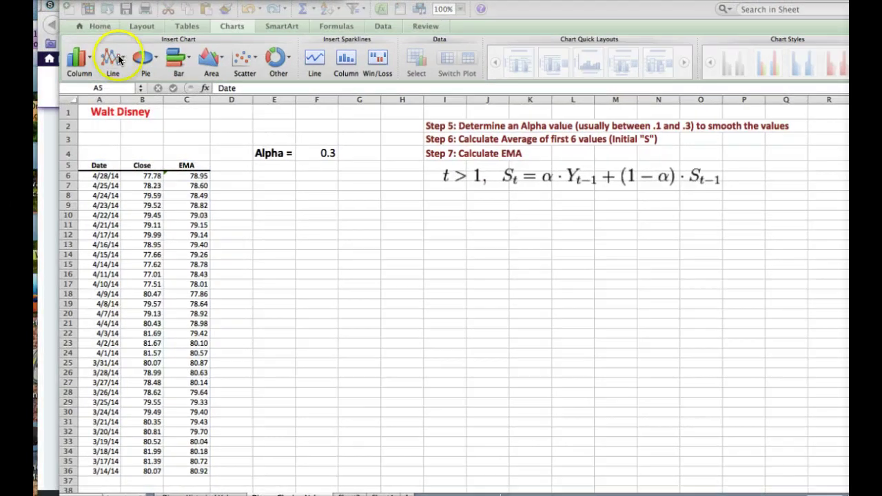
click(119, 59)
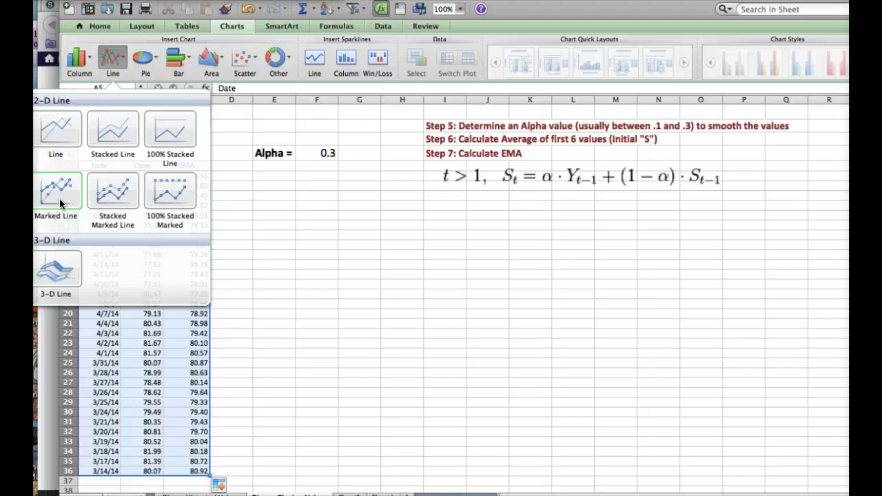
click(59, 198)
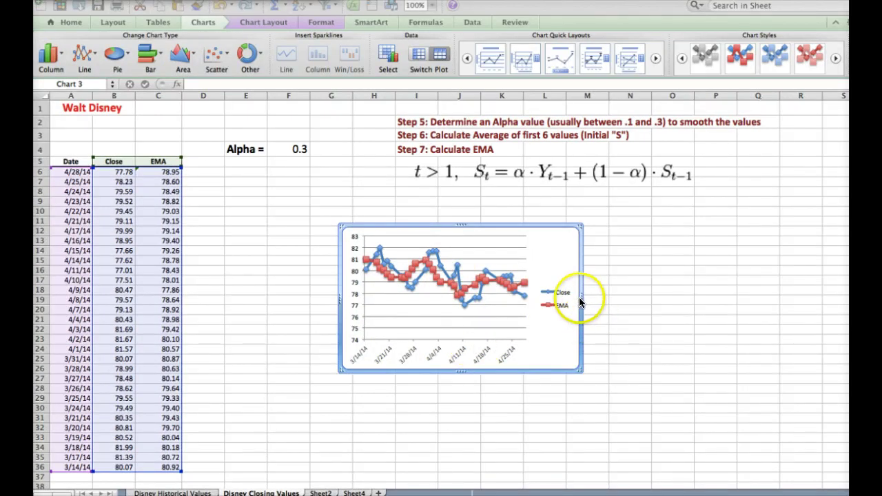
Enlarge the line chart in width and height so it extends to about column P and row 32.
drag(580, 301, 678, 305)
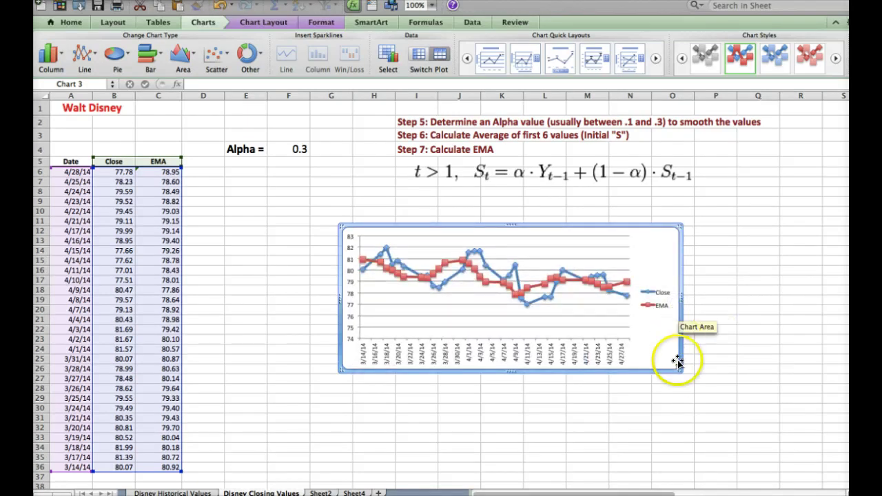
drag(679, 368, 693, 410)
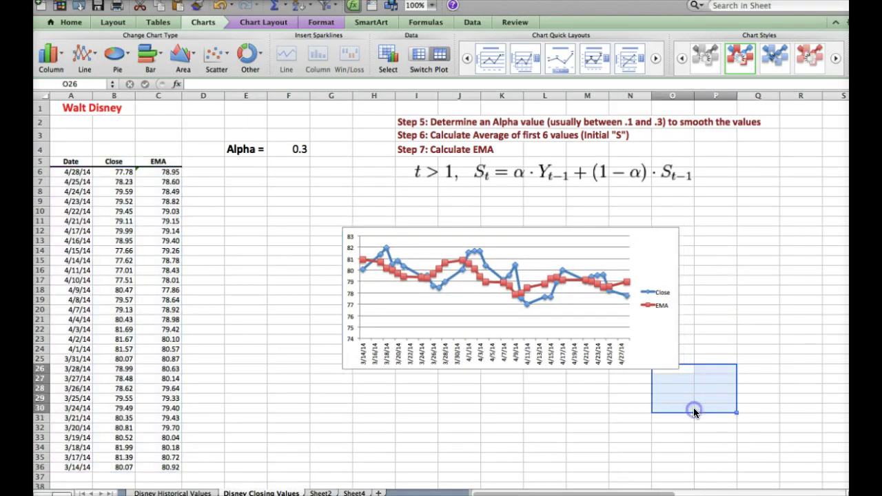
click(670, 363)
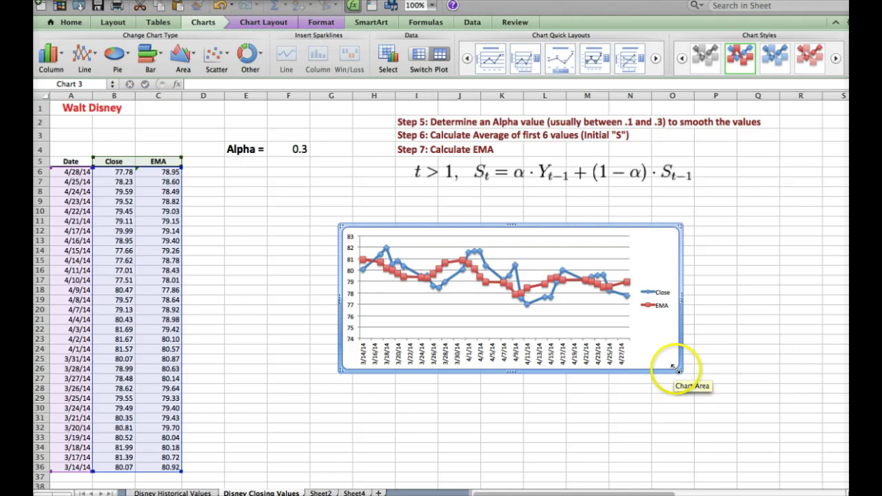
drag(674, 370, 726, 432)
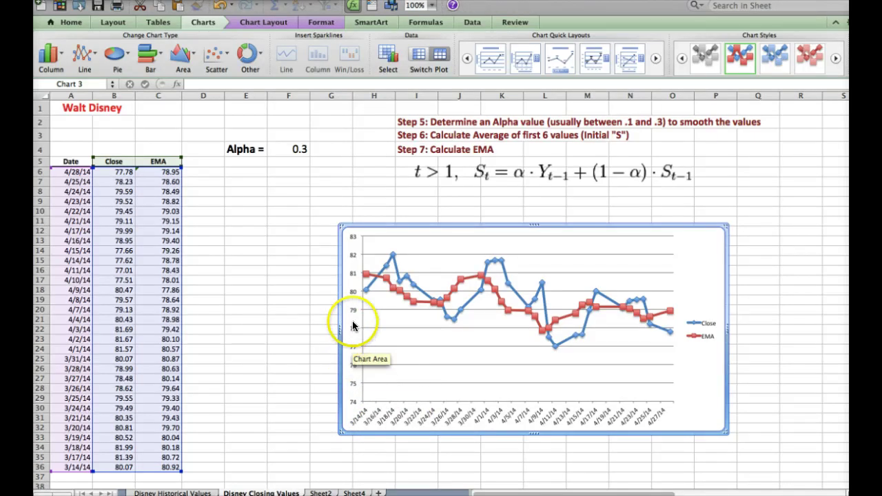
Open the Scale settings in the Format Axis dialog for the chart's vertical axis.
mouse_move(392, 263)
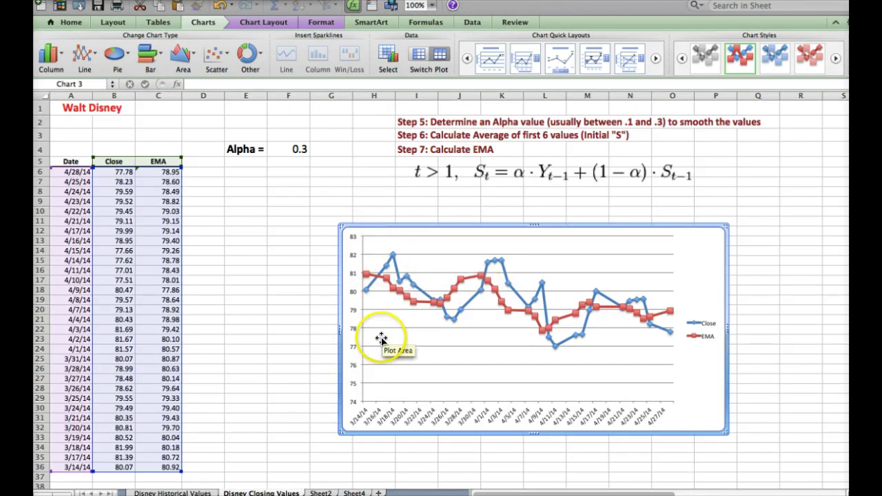
click(351, 313)
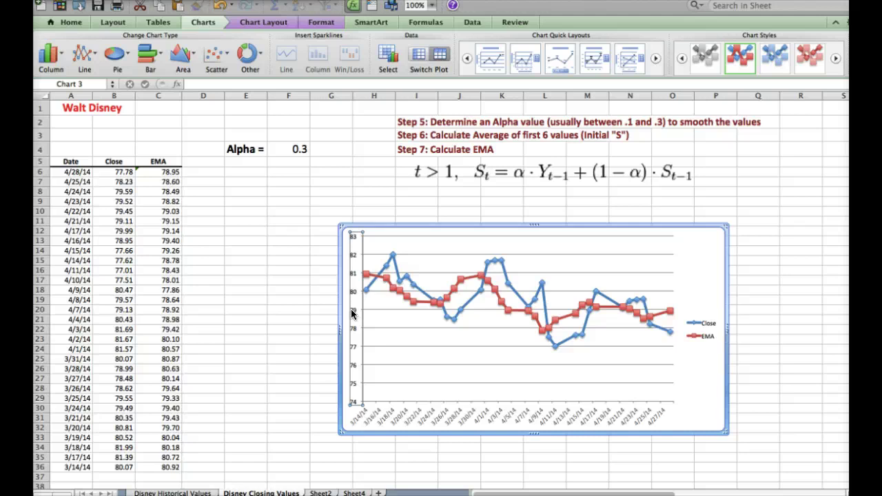
right_click(352, 313)
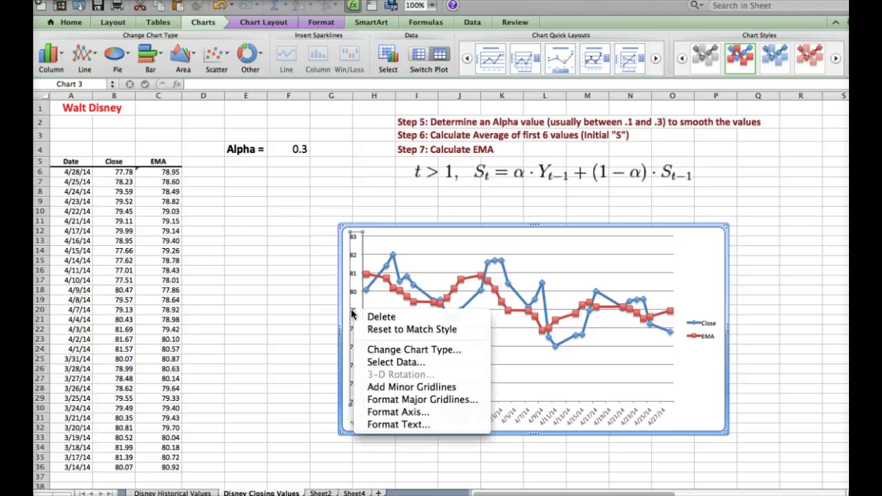
click(398, 413)
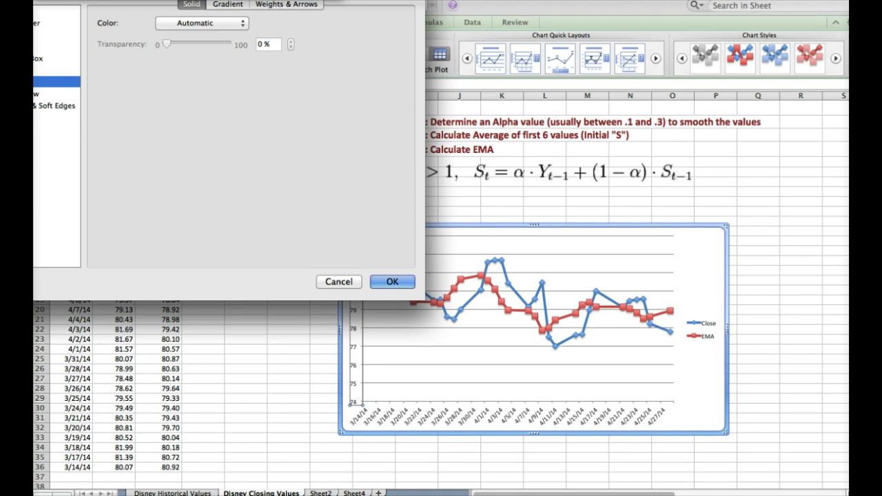
drag(33, 1, 112, 25)
click(105, 46)
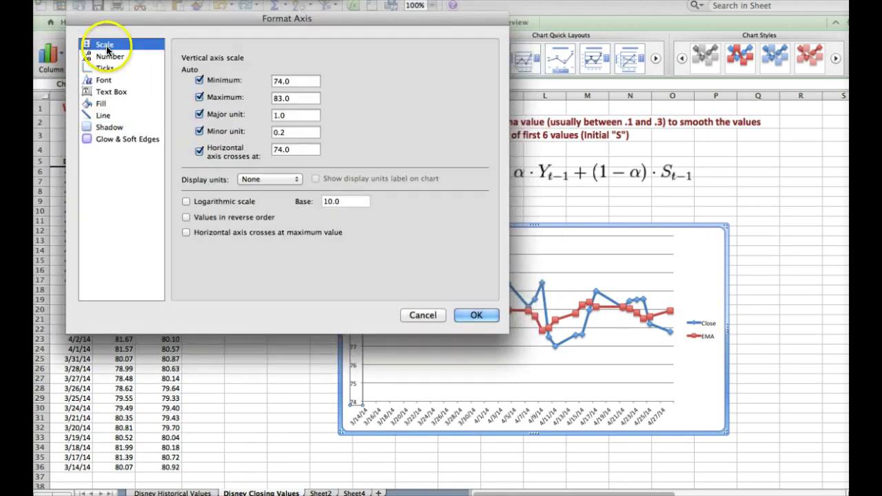
Set the vertical axis minimum to 76 and apply the axis formatting to the chart.
click(285, 95)
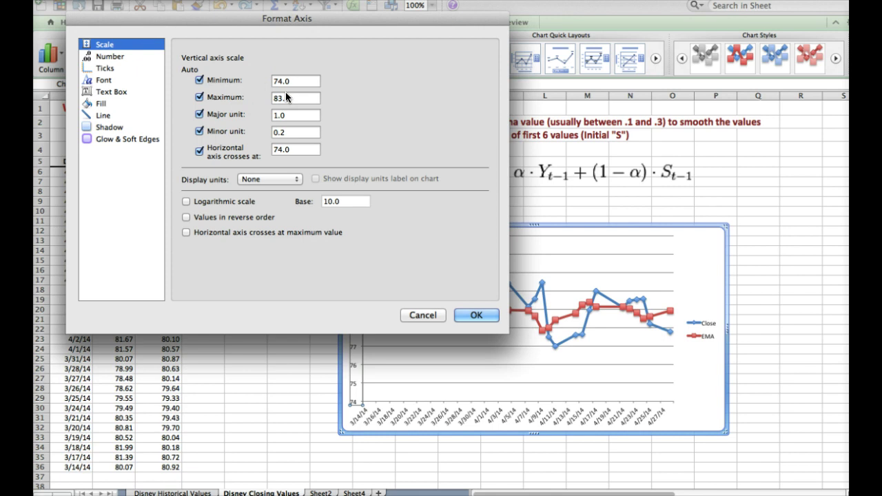
click(285, 84)
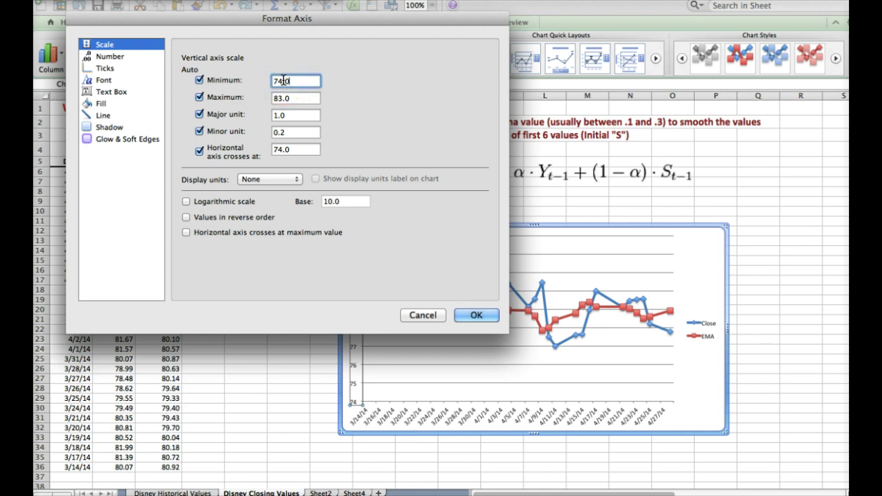
key(BackSpace)
key(BackSpace)
key(BackSpace)
text(6)
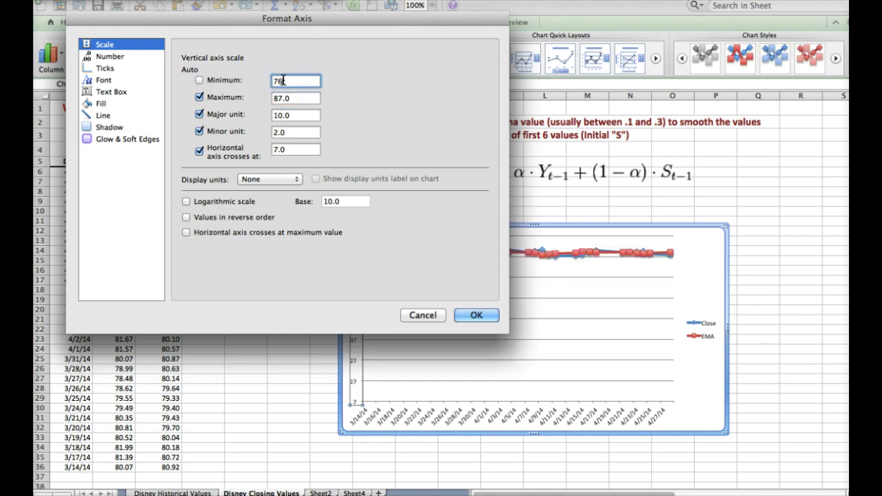
click(231, 87)
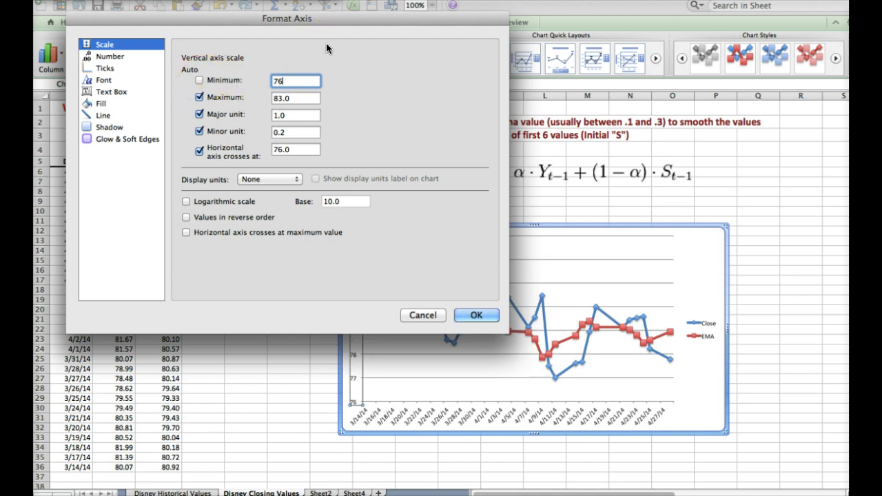
click(473, 317)
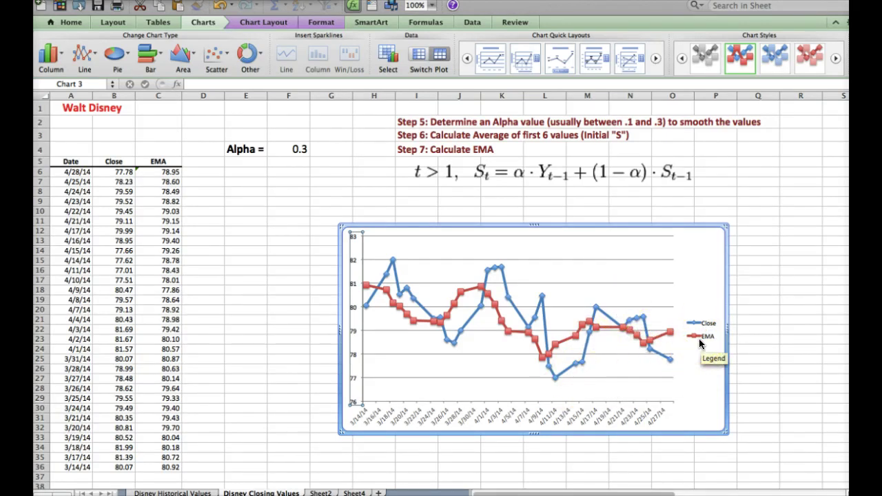
Change the Alpha value in F4 to 0.8 to test its smoothing effect on the EMA line.
mouse_move(448, 343)
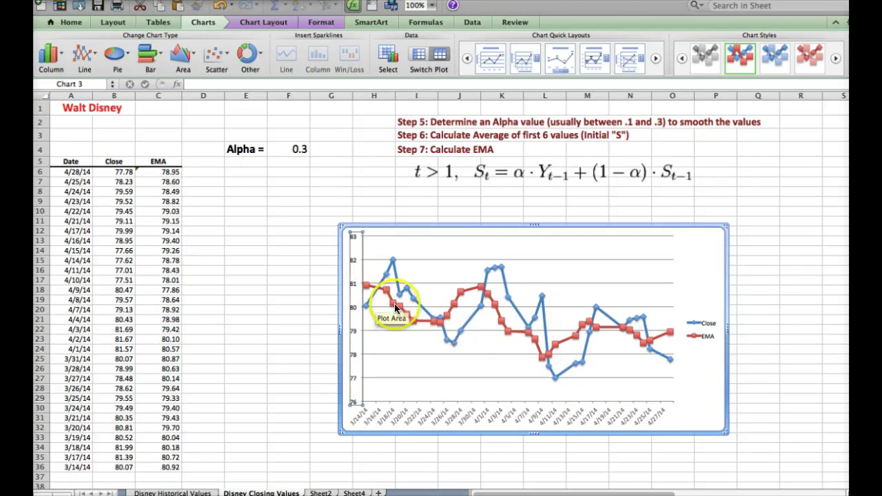
mouse_move(474, 296)
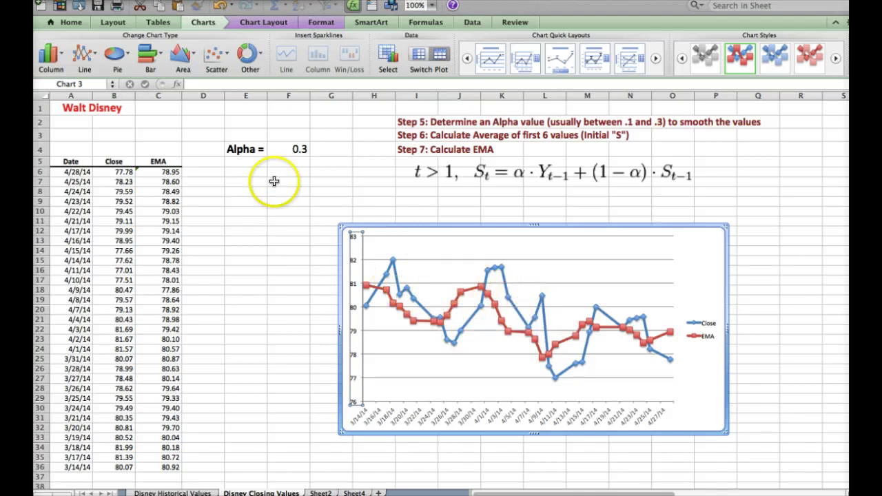
click(295, 149)
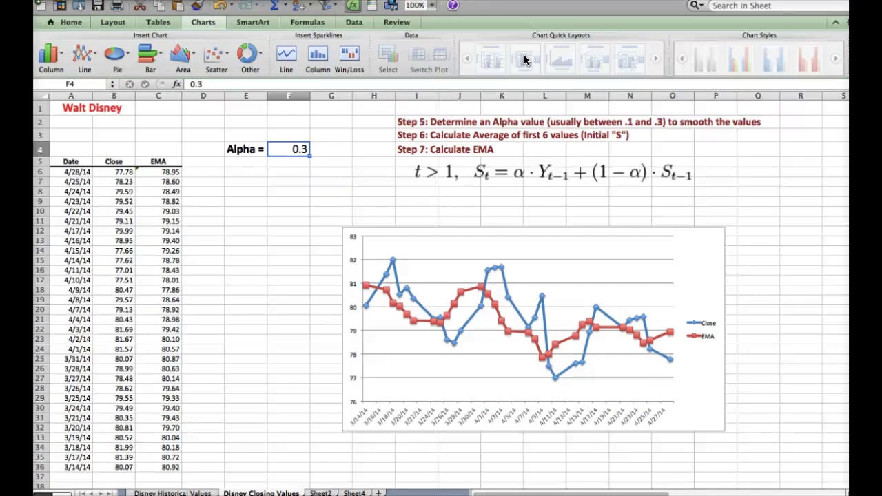
text(.8)
key(Return)
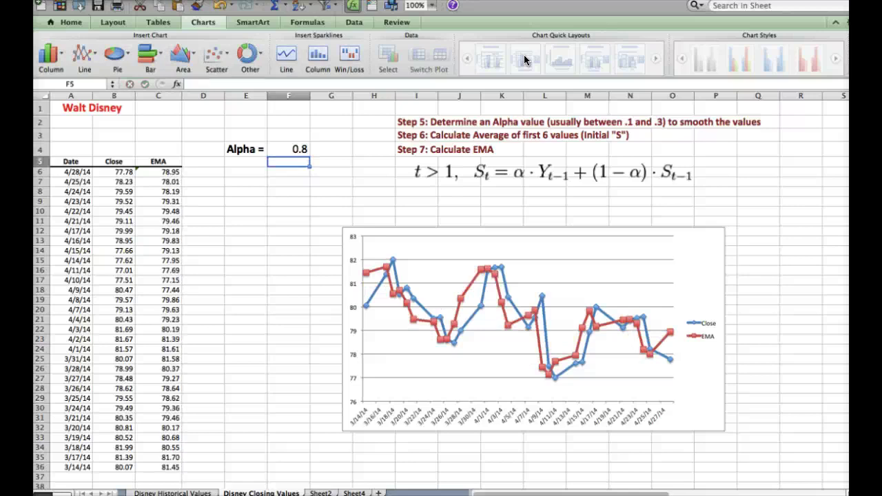
Change the Alpha value in F4 to 0.1 to compare the EMA line's smoothing.
click(302, 146)
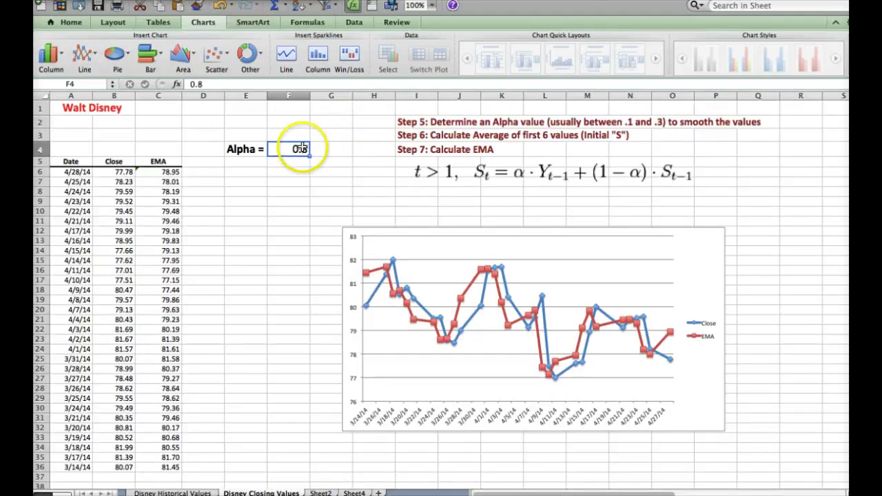
text(.1)
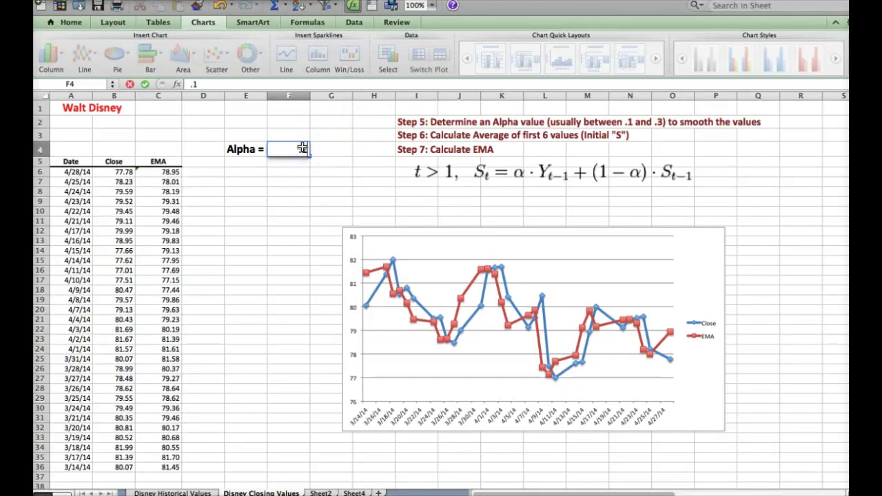
key(Return)
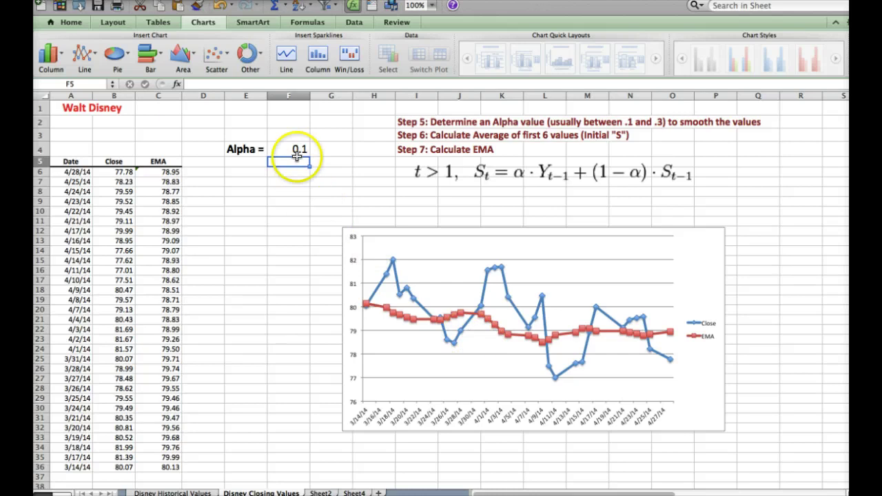
Set the Alpha value in F4 to 0.2 to recalculate the EMA column and chart.
click(295, 149)
text(.2)
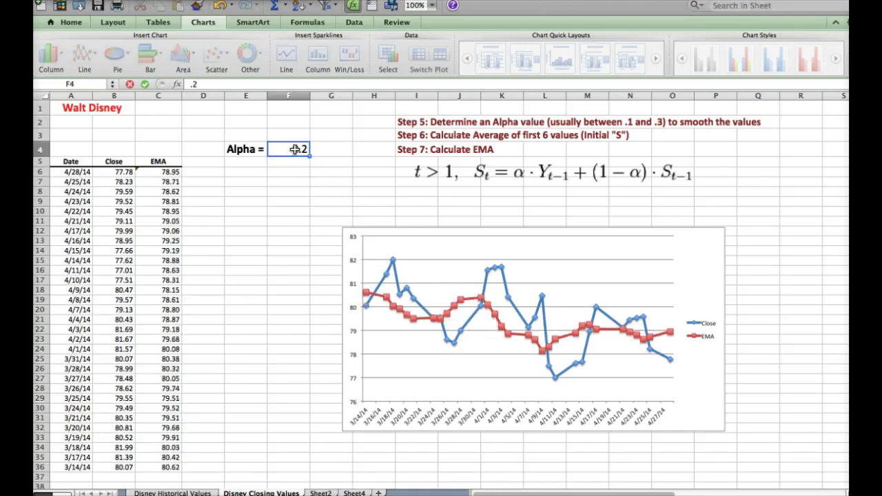
key(Return)
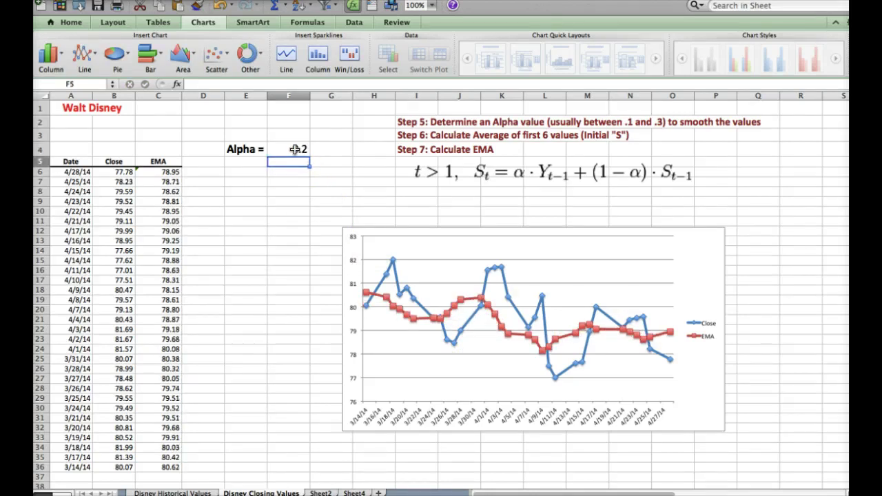